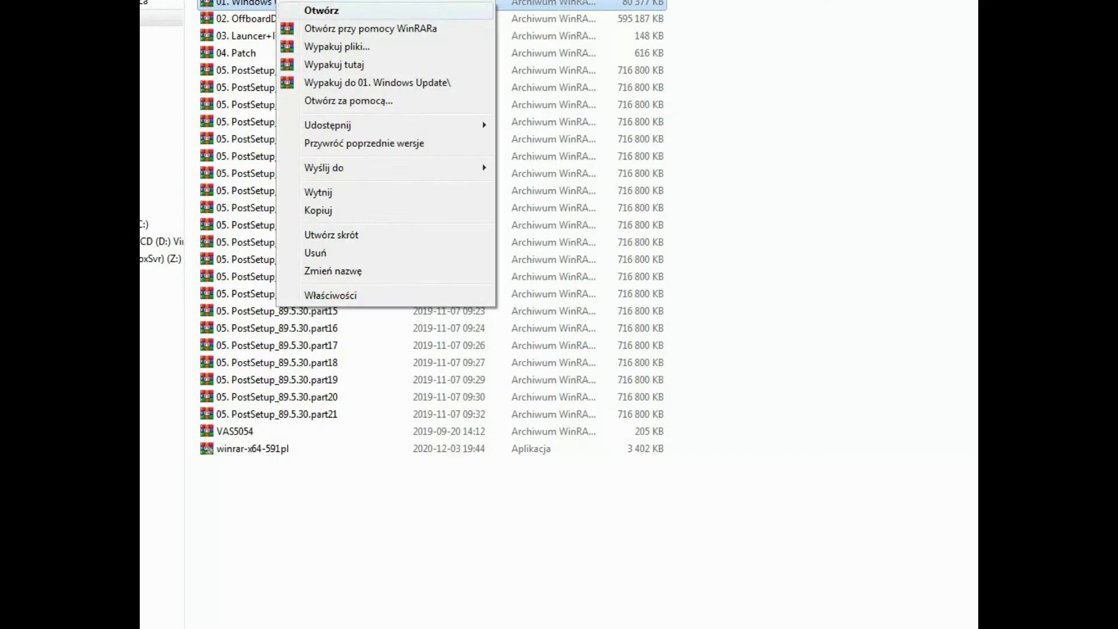
Extract the 01. Windows Update, 02. OffboardDiagSetup-Service and 03. Launcer+license+plugins 5.1.6 archives into folders named after them.
{"action": "left_click", "coordinate": [376, 82]}
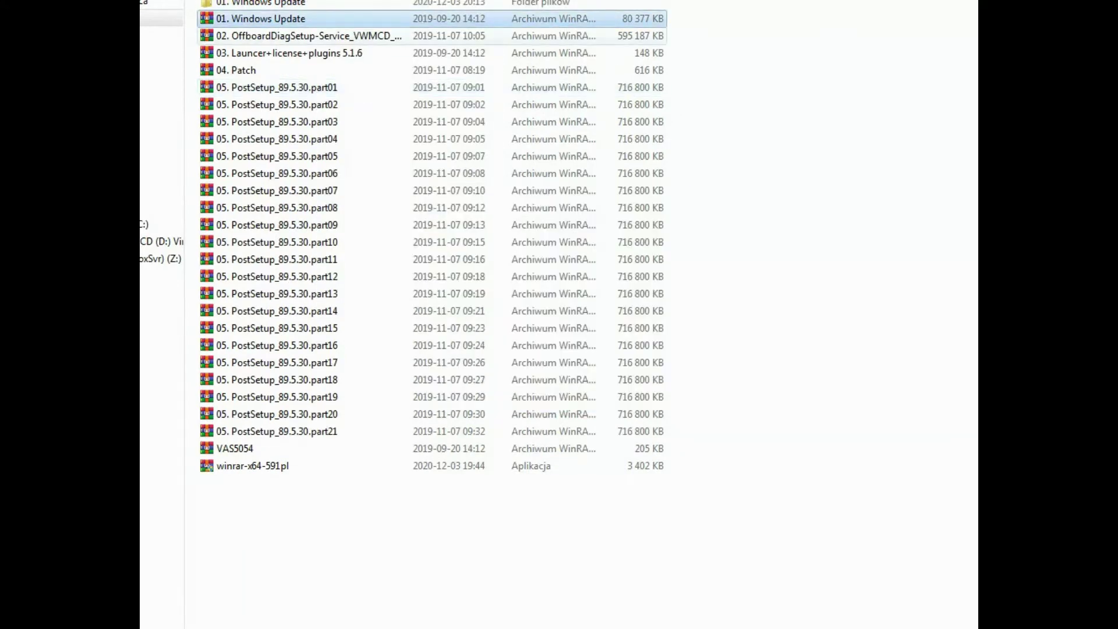
{"action": "right_click", "coordinate": [281, 38]}
{"action": "left_click", "coordinate": [376, 122]}
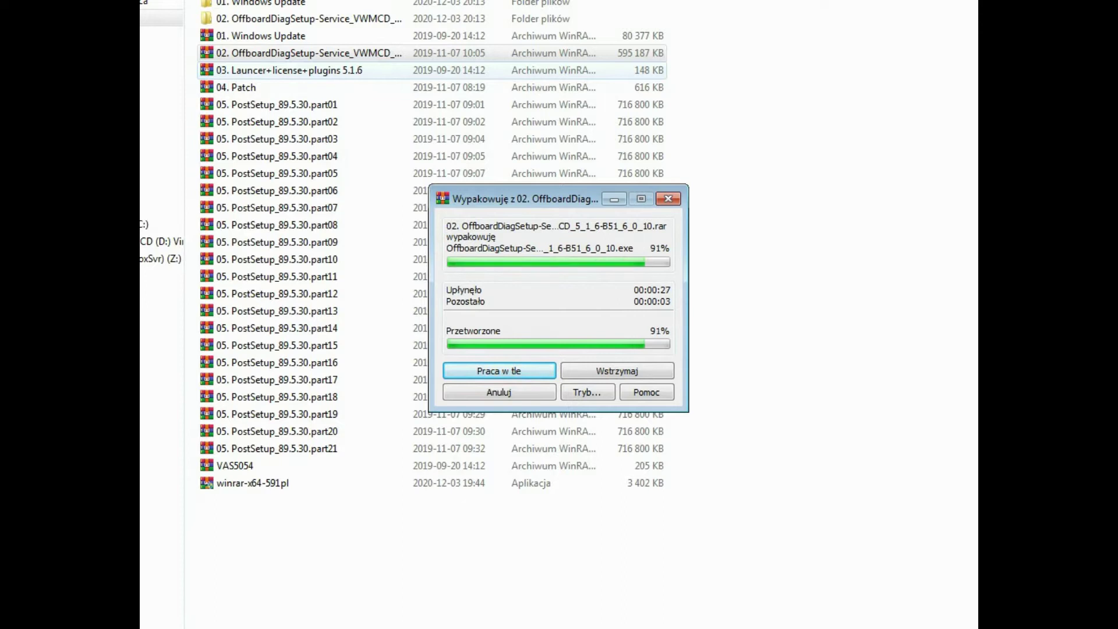
{"action": "right_click", "coordinate": [333, 72]}
{"action": "left_click", "coordinate": [396, 157]}
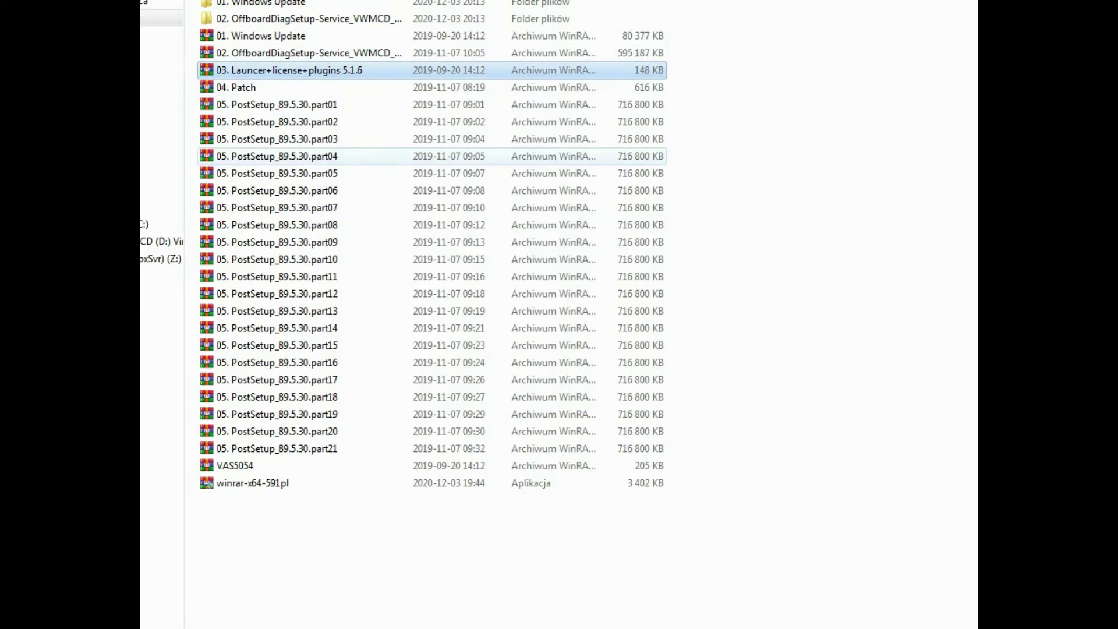
Extract the 04. Patch, multi-part 05. PostSetup_89.5.30 and VAS5054 archives in the Pobrane folder.
{"action": "right_click", "coordinate": [238, 104]}
{"action": "left_click", "coordinate": [273, 184]}
{"action": "left_click", "coordinate": [273, 138]}
{"action": "right_click", "coordinate": [287, 138]}
{"action": "left_click", "coordinate": [343, 213]}
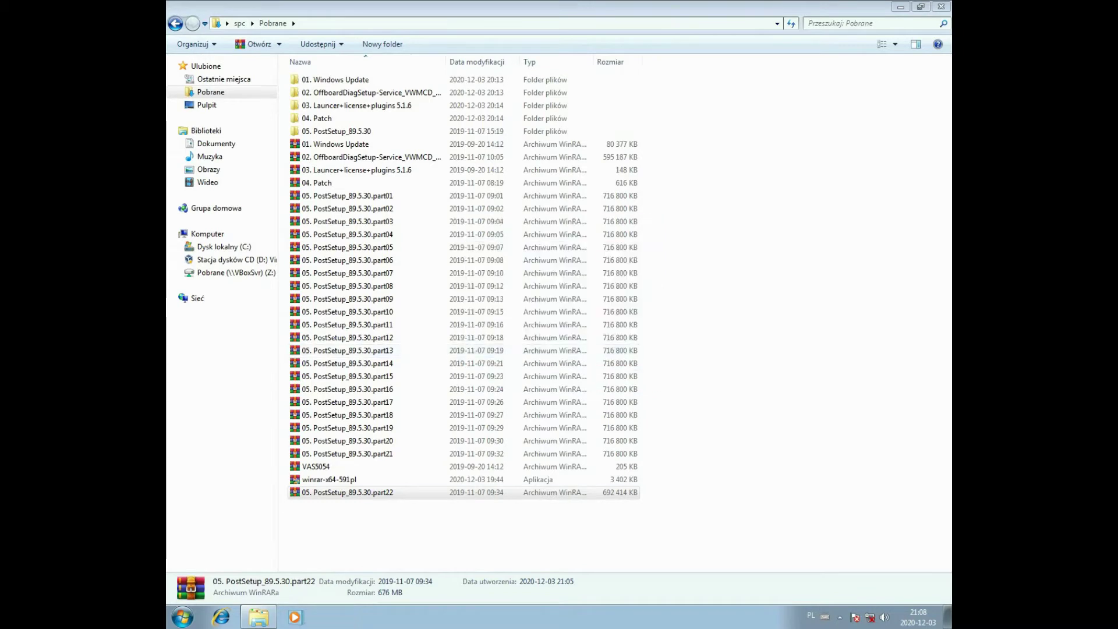
{"action": "right_click", "coordinate": [314, 467]}
{"action": "left_click", "coordinate": [368, 297]}
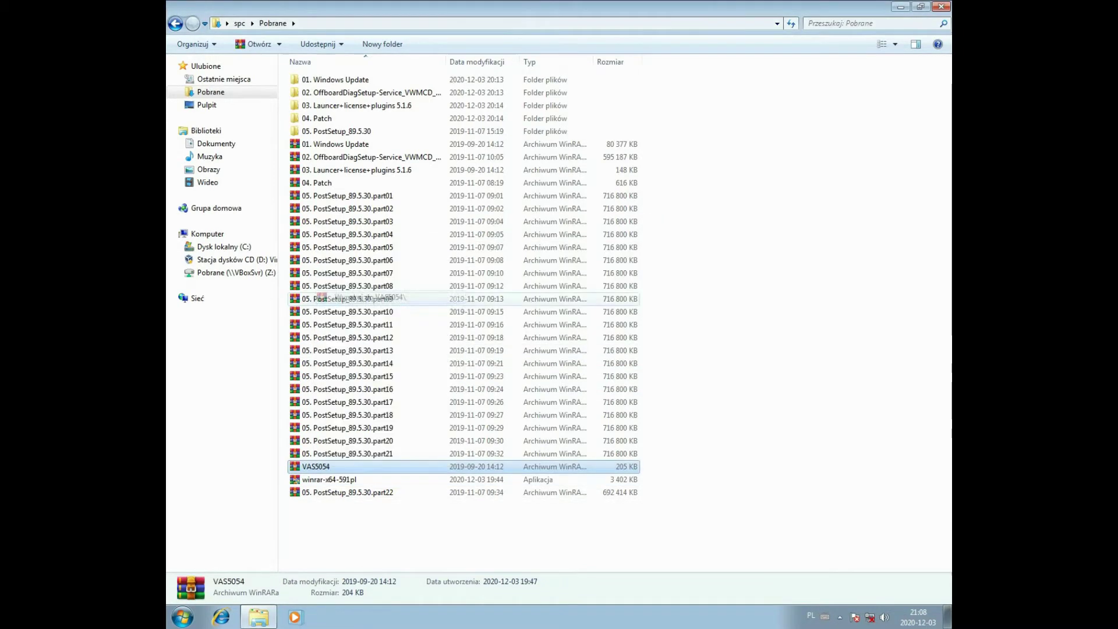
Delete all archive files and the winrar-x64-591pl installer from Pobrane, keeping only the extracted folders.
{"action": "left_click_drag", "start_coordinate": [378, 528], "coordinate": [302, 155]}
{"action": "key", "text": "Delete"}
{"action": "key", "text": "Return"}
Try to install the Windows6.1-KB2992611-x64 and Windows6.1-KB3033929-x64 updates from the 01. Windows Update folder.
{"action": "double_click", "coordinate": [335, 80]}
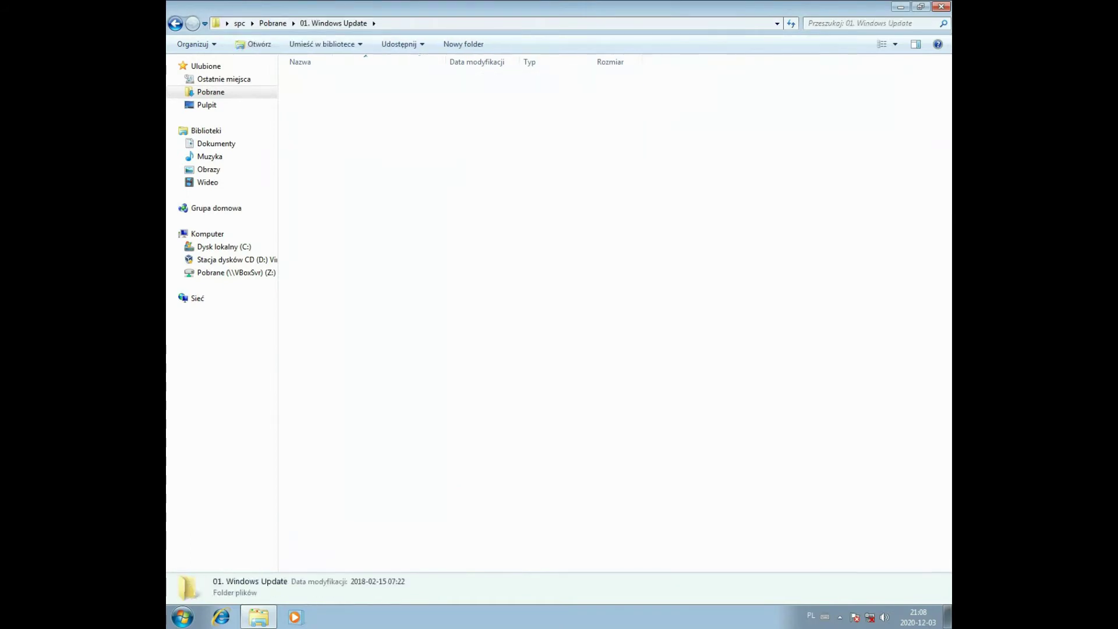
{"action": "double_click", "coordinate": [336, 80]}
{"action": "double_click", "coordinate": [335, 80]}
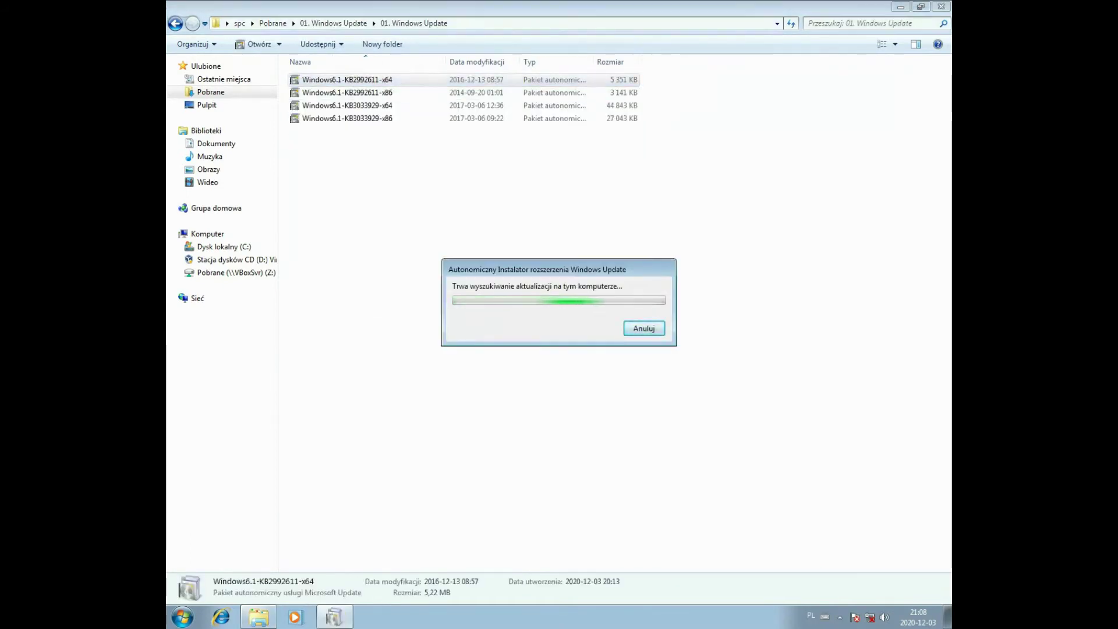
{"action": "left_click", "coordinate": [637, 347]}
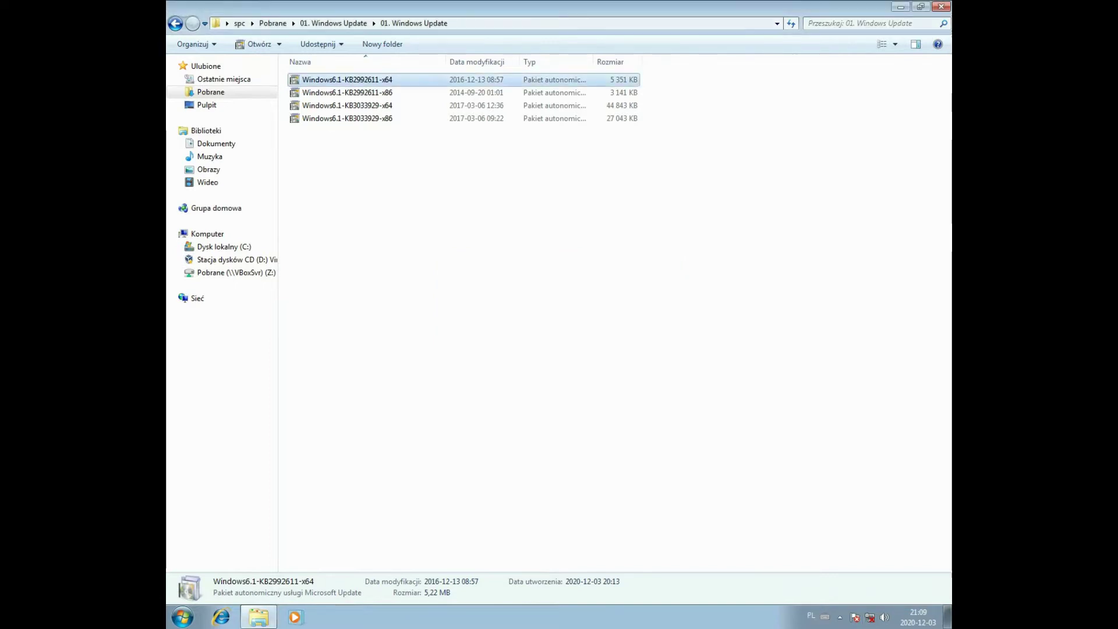
{"action": "right_click", "coordinate": [377, 106]}
{"action": "left_click", "coordinate": [407, 115]}
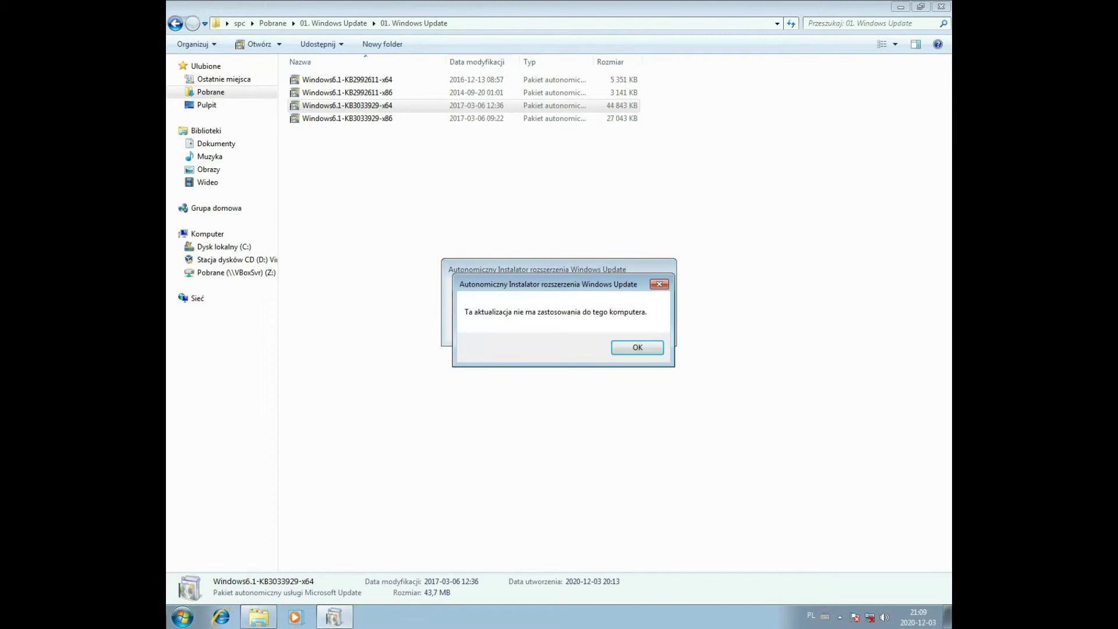
{"action": "left_click", "coordinate": [638, 348]}
Open the computer's system properties from the desktop.
{"action": "left_click", "coordinate": [901, 7]}
{"action": "right_click", "coordinate": [200, 16]}
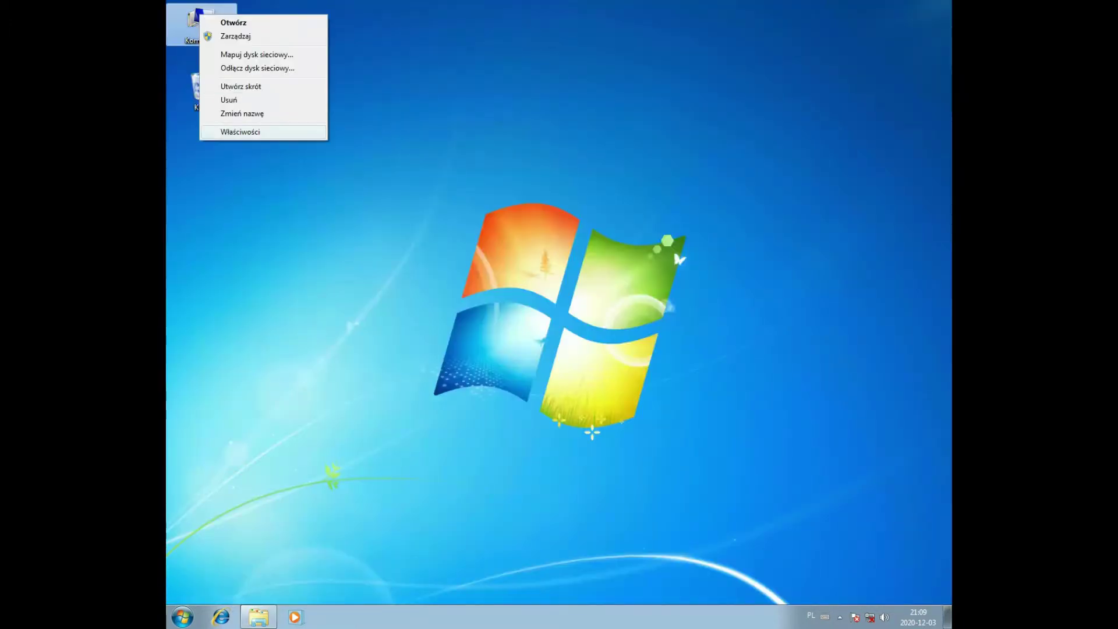
{"action": "left_click", "coordinate": [240, 130]}
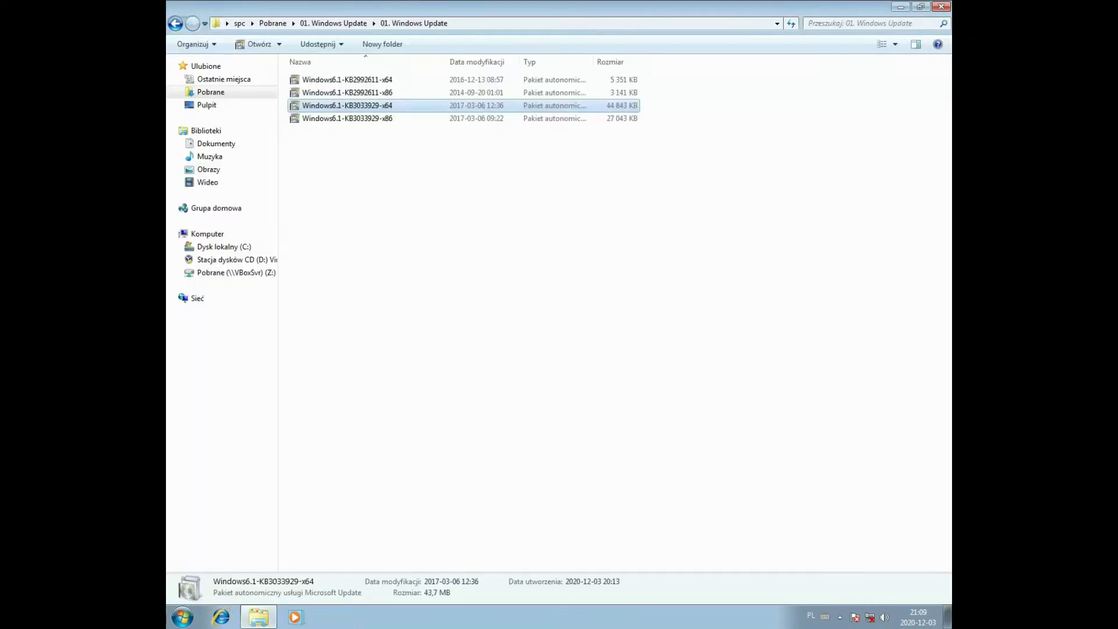
Run the OffboardDiagSetup-Service installer from the 02 folder, allow it to make changes, and choose English as the setup language.
{"action": "key", "text": "BackSpace"}
{"action": "double_click", "coordinate": [344, 90]}
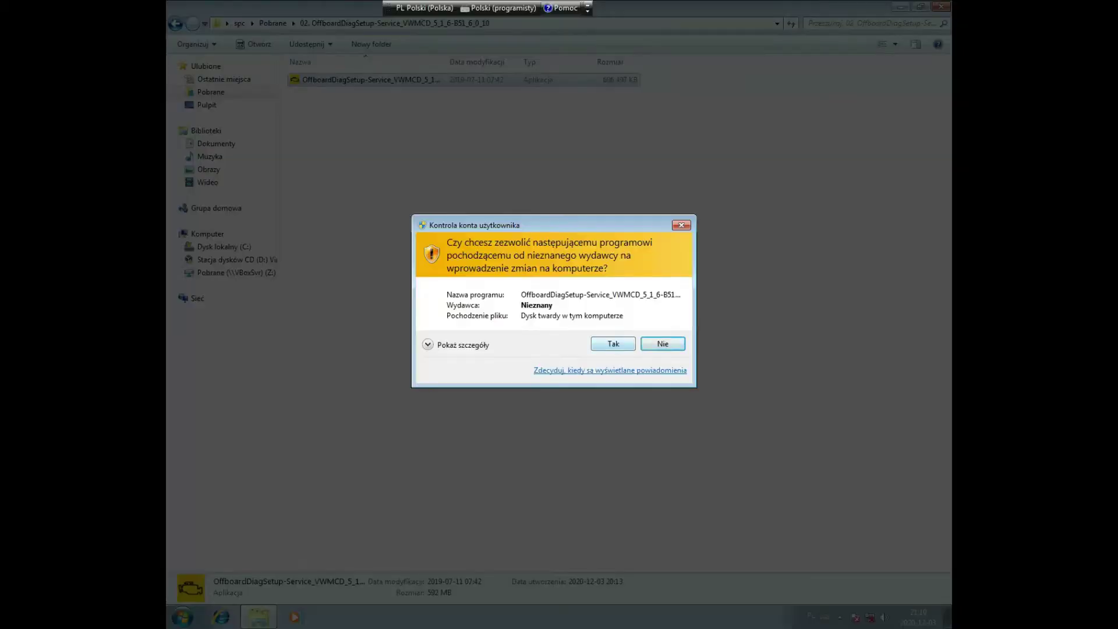
{"action": "left_click", "coordinate": [614, 343]}
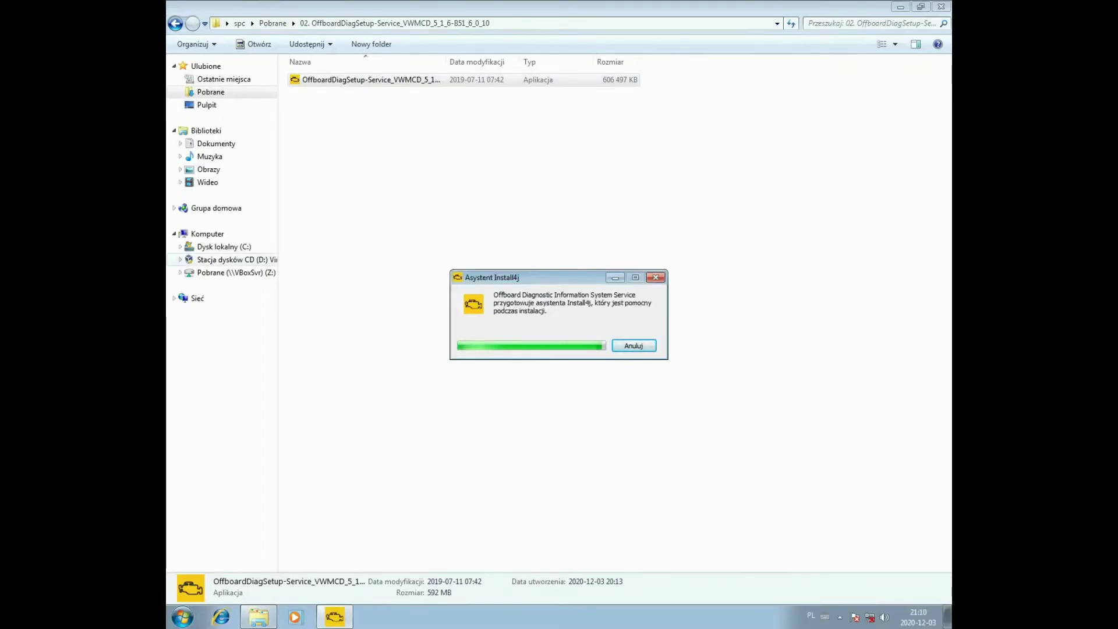
{"action": "left_click", "coordinate": [573, 318]}
{"action": "key", "text": "e"}
{"action": "key", "text": "Return"}
{"action": "key", "text": "Return"}
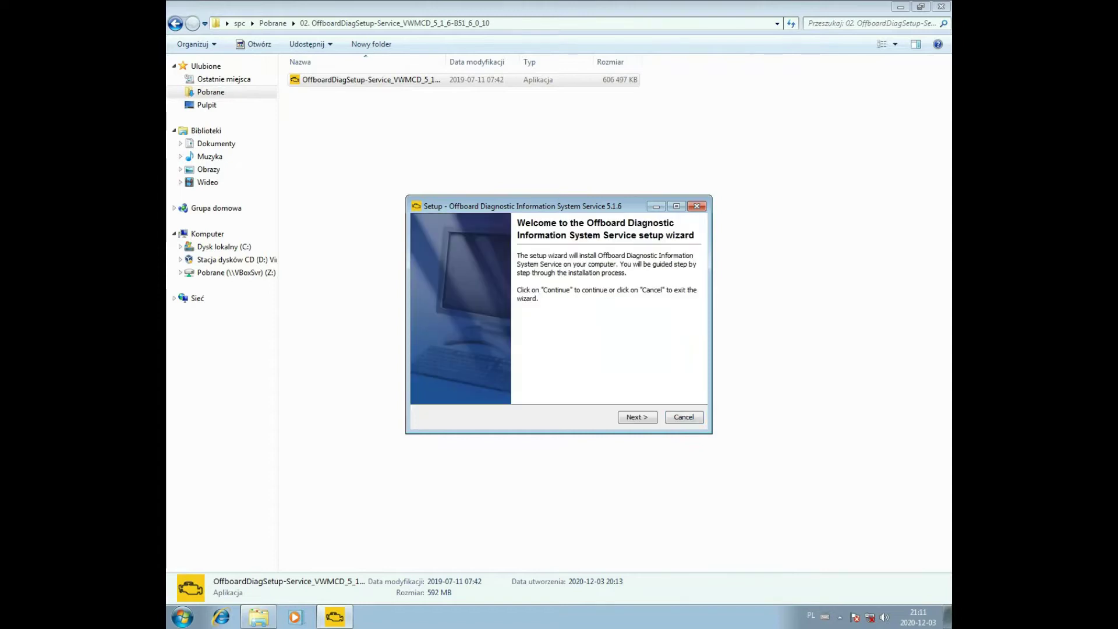
Accept the setup wizard's default options from the welcome page through the Bluetooth interface page.
{"action": "key", "text": "Return"}
{"action": "key", "text": "Return"}
{"action": "key", "text": "Return"}
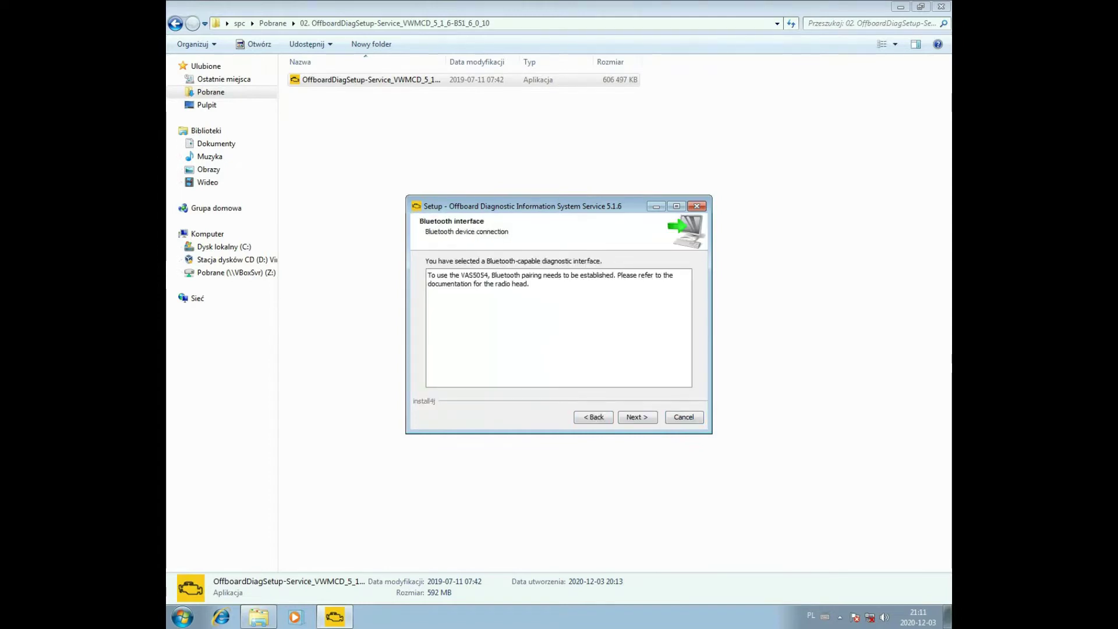
{"action": "key", "text": "Return"}
Choose license.dat from the 03. Launcer+license+plugins 5.1.6 folder as the licence file, then install and finish the setup.
{"action": "left_click", "coordinate": [666, 265]}
{"action": "double_click", "coordinate": [527, 201]}
{"action": "left_click", "coordinate": [492, 190]}
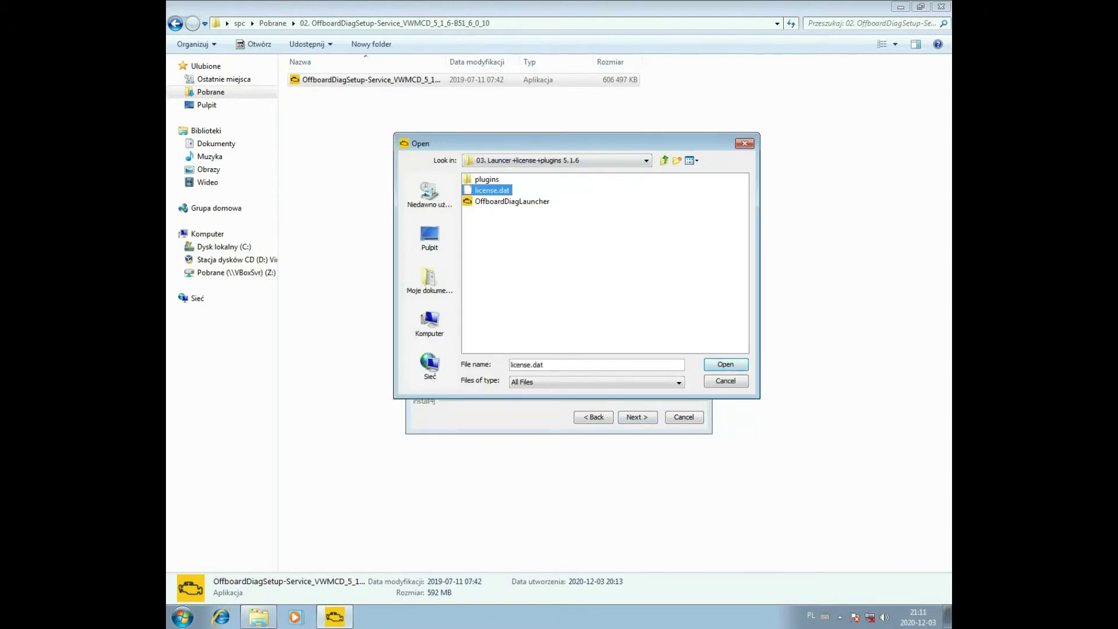
{"action": "key", "text": "Return"}
{"action": "key", "text": "Return"}
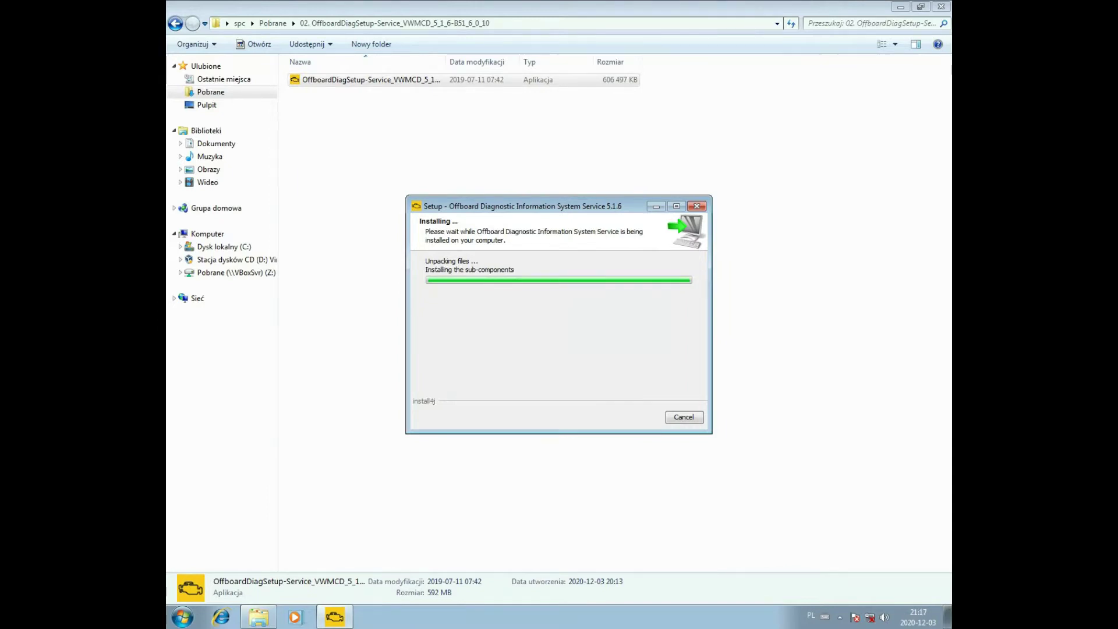
{"action": "key", "text": "Return"}
Copy the plugins folder and OffboardDiagLauncher from the 03. Launcer+license+plugins 5.1.6 folder.
{"action": "key", "text": "BackSpace"}
{"action": "key", "text": "alt+Right"}
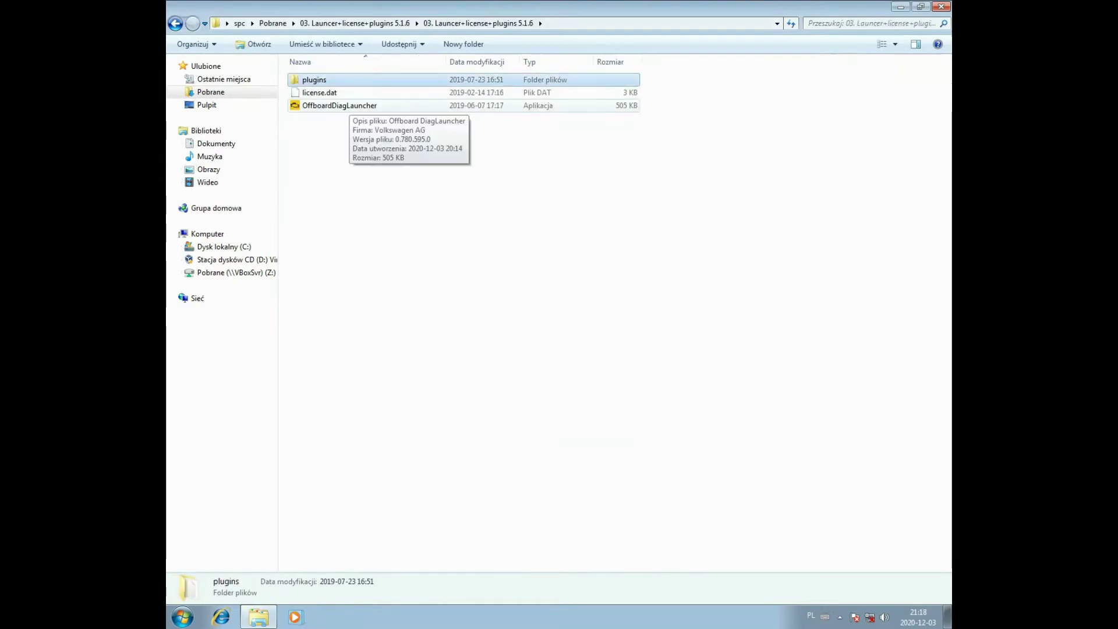
{"action": "left_click", "coordinate": [349, 105], "text": "ctrl"}
{"action": "right_click", "coordinate": [350, 106]}
{"action": "key", "text": "Return"}
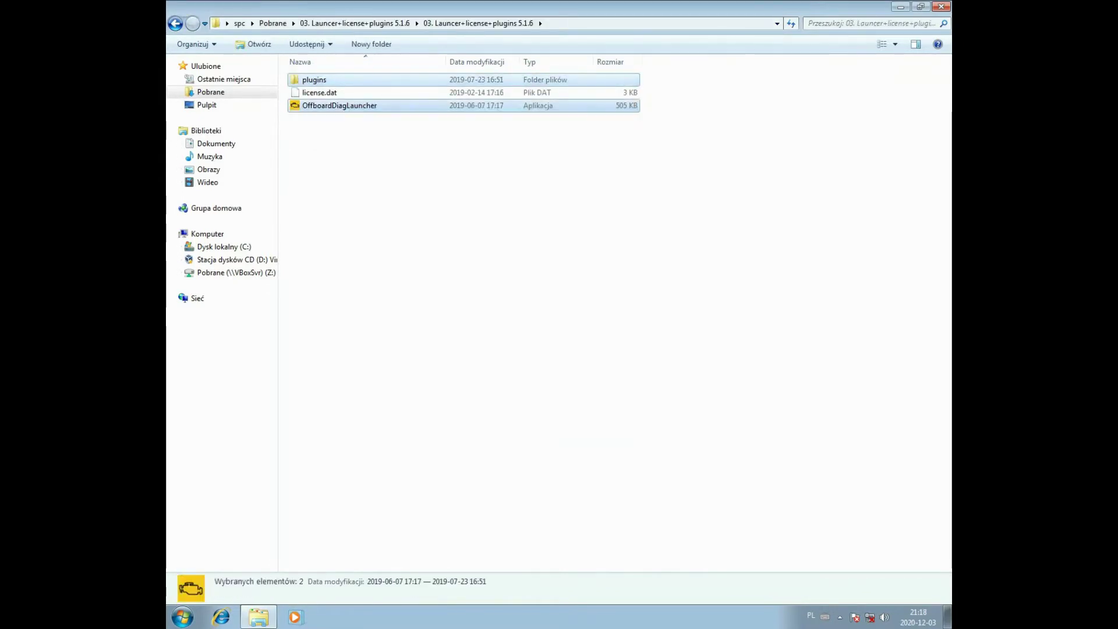
Open the installation folder that the Offboard Diagnostic Information System desktop shortcut points to.
{"action": "left_click", "coordinate": [175, 23]}
{"action": "left_click", "coordinate": [225, 247]}
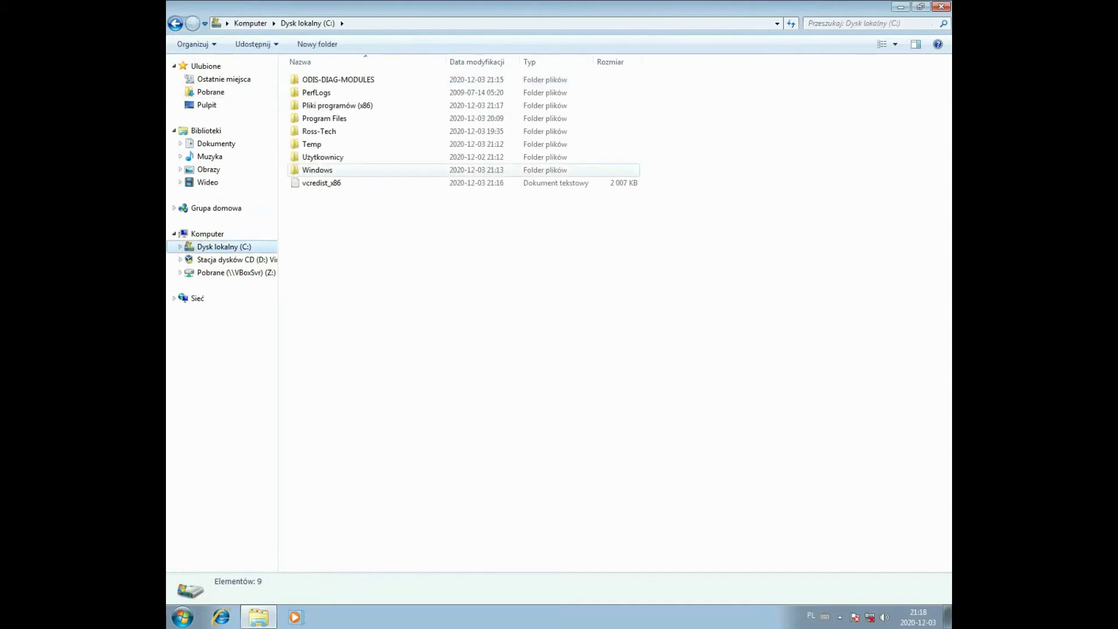
{"action": "left_click", "coordinate": [921, 7]}
{"action": "right_click", "coordinate": [199, 220]}
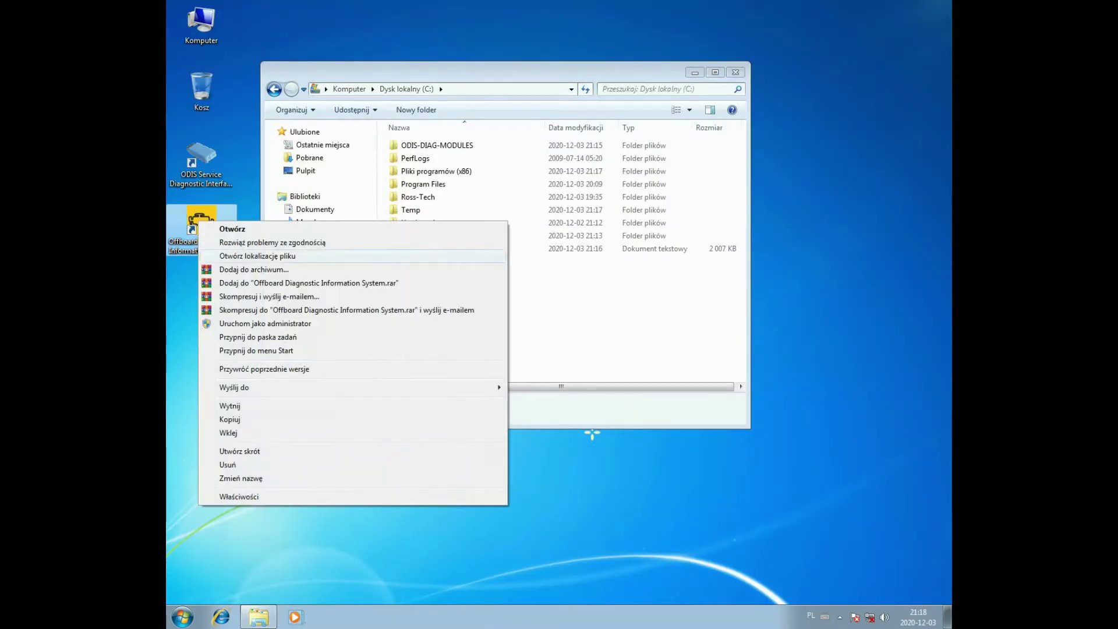
{"action": "left_click", "coordinate": [262, 255]}
Paste the copied plugins folder and launcher into the installation folder, merging and replacing existing files, and close its window.
{"action": "right_click", "coordinate": [539, 411]}
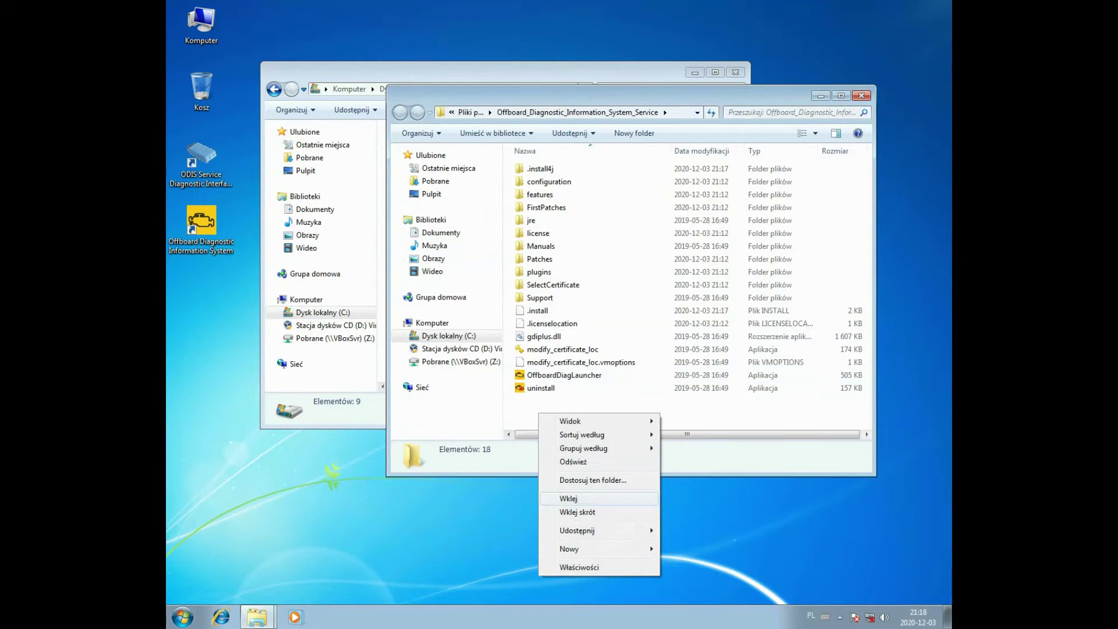
{"action": "left_click", "coordinate": [568, 496]}
{"action": "left_click", "coordinate": [548, 245]}
{"action": "left_click", "coordinate": [546, 420]}
{"action": "left_click", "coordinate": [548, 244]}
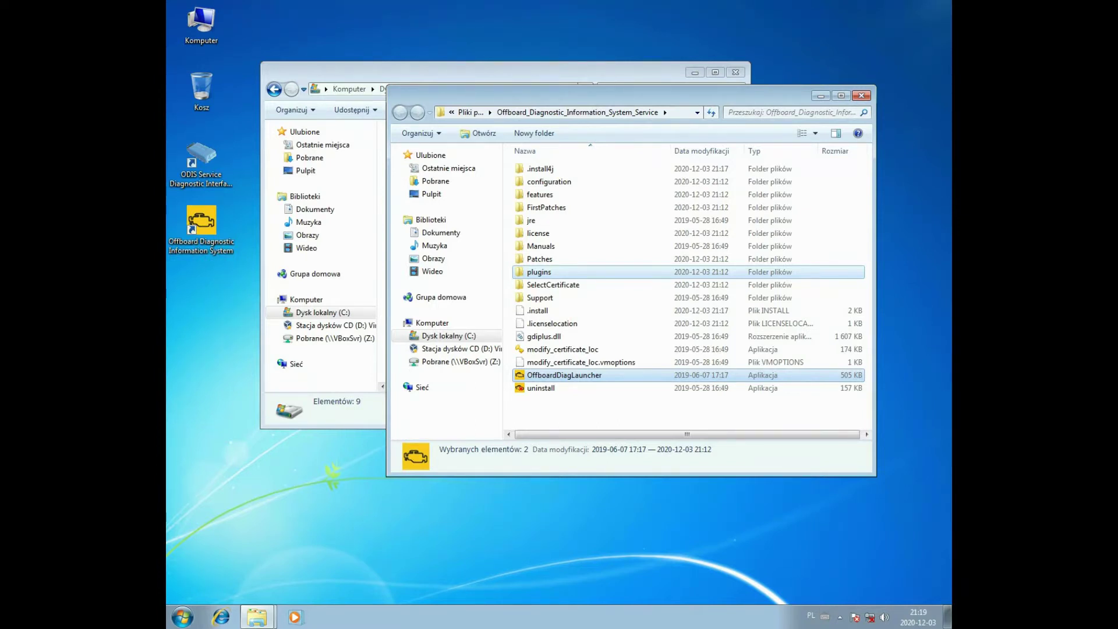
{"action": "left_click", "coordinate": [861, 96]}
Run the 64-bit activation program from the 04. Patch folder and allow it to make changes.
{"action": "left_click", "coordinate": [309, 158]}
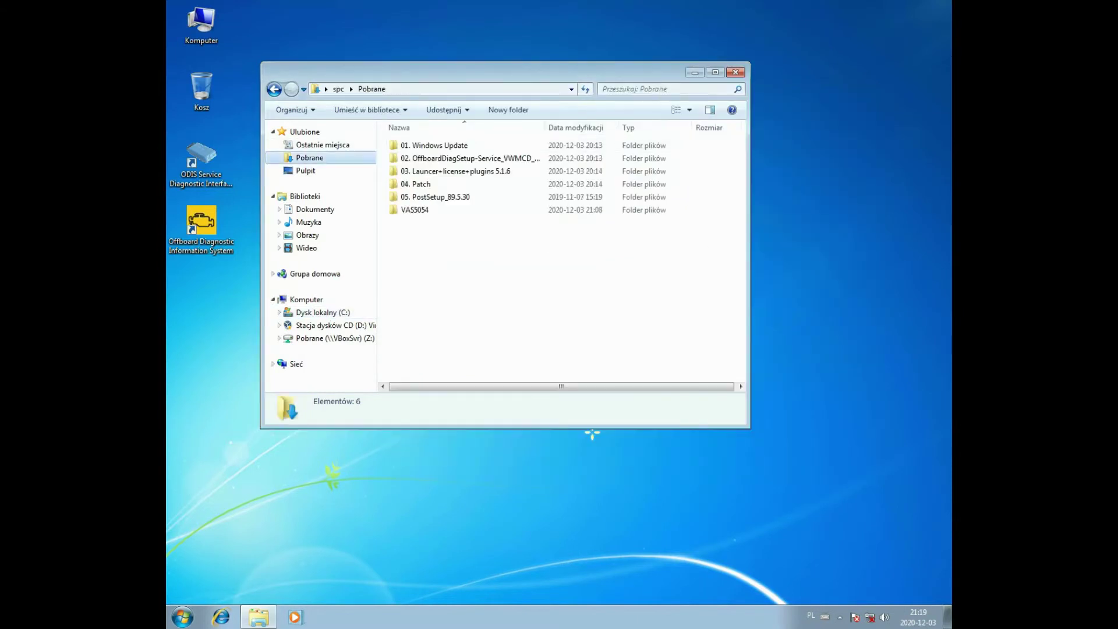
{"action": "left_click", "coordinate": [425, 184]}
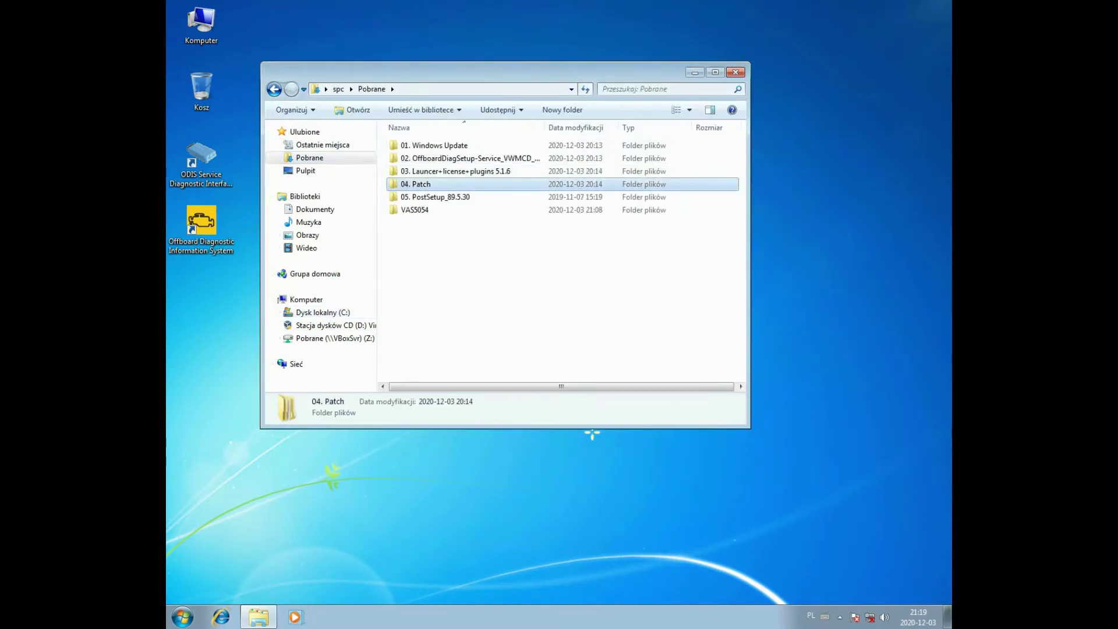
{"action": "double_click", "coordinate": [424, 185]}
{"action": "double_click", "coordinate": [423, 146]}
{"action": "left_click_drag", "start_coordinate": [545, 127], "coordinate": [712, 128]}
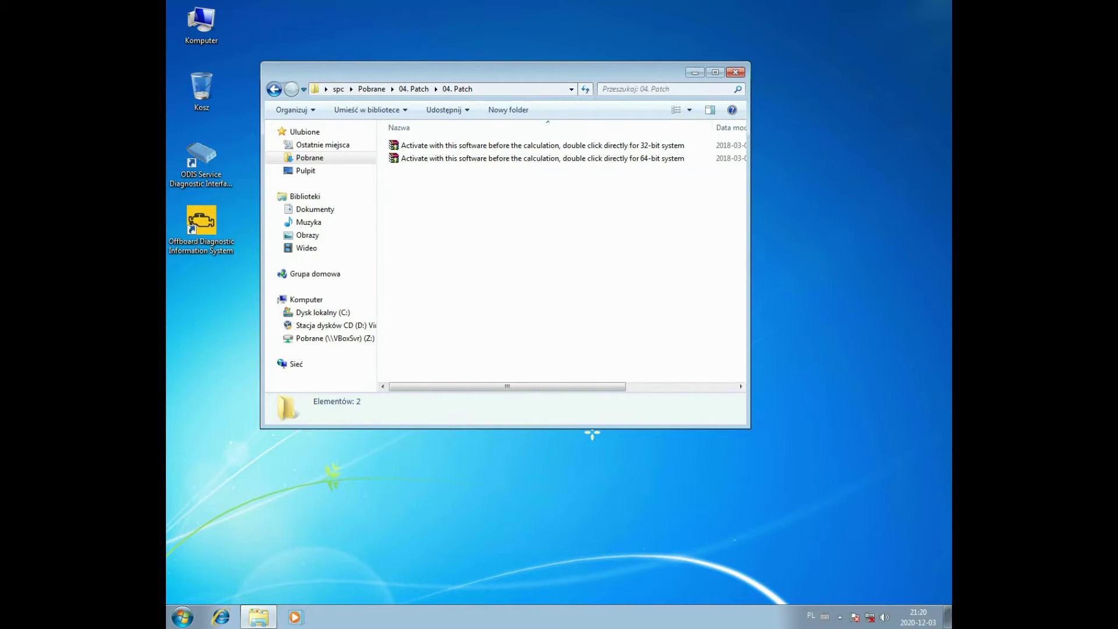
{"action": "left_click", "coordinate": [524, 158]}
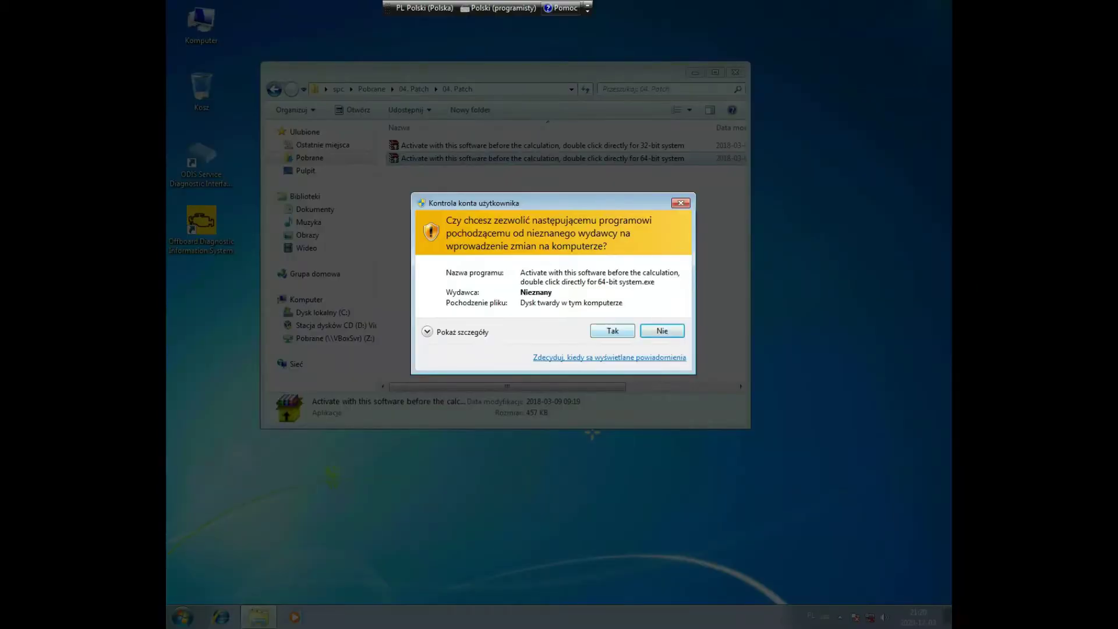
{"action": "left_click", "coordinate": [613, 331]}
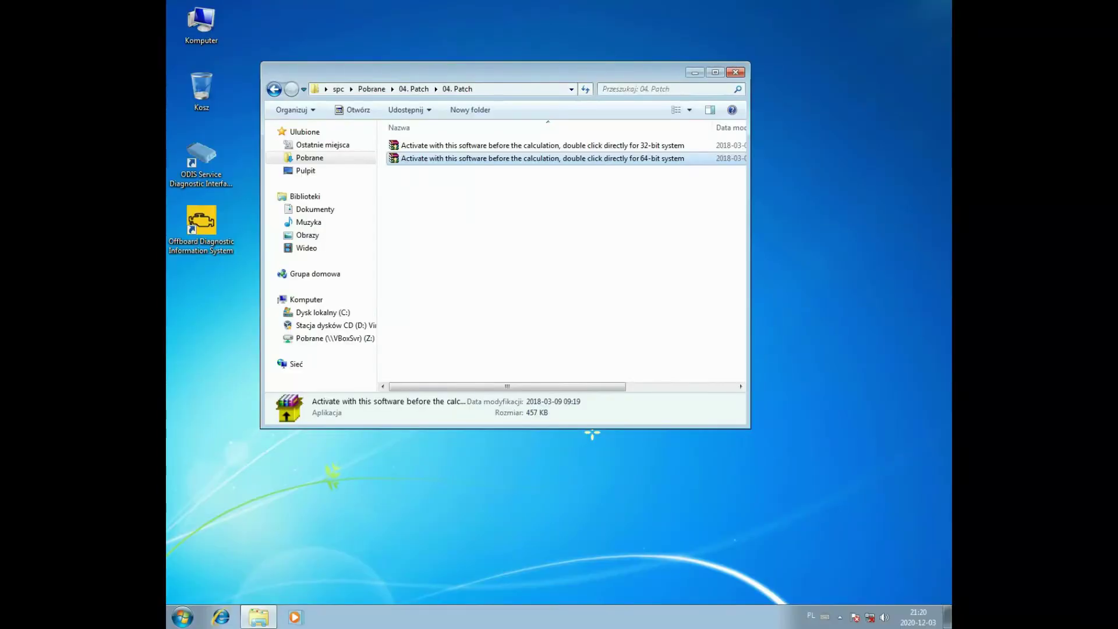
Minimize the folder window and start Offboard Diagnostic Information System from its desktop shortcut as administrator.
{"action": "left_click", "coordinate": [695, 72]}
{"action": "right_click", "coordinate": [208, 233]}
{"action": "left_click", "coordinate": [276, 337]}
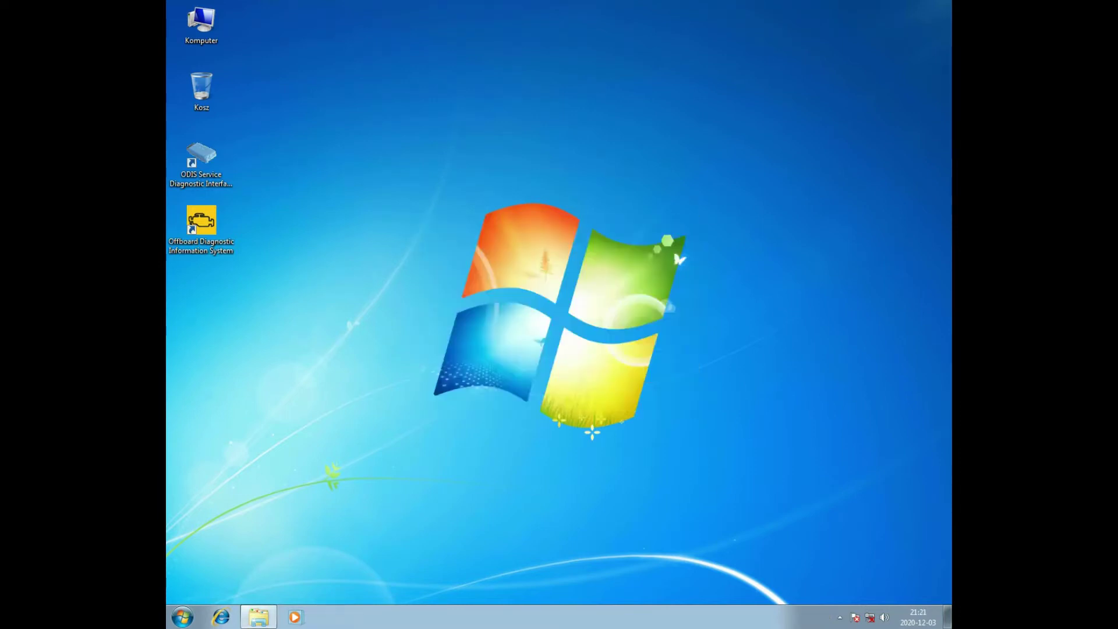
Set the PostSetup source to the local directory 05. PostSetup_89.5.30 inside Pobrane.
{"action": "left_click", "coordinate": [444, 100]}
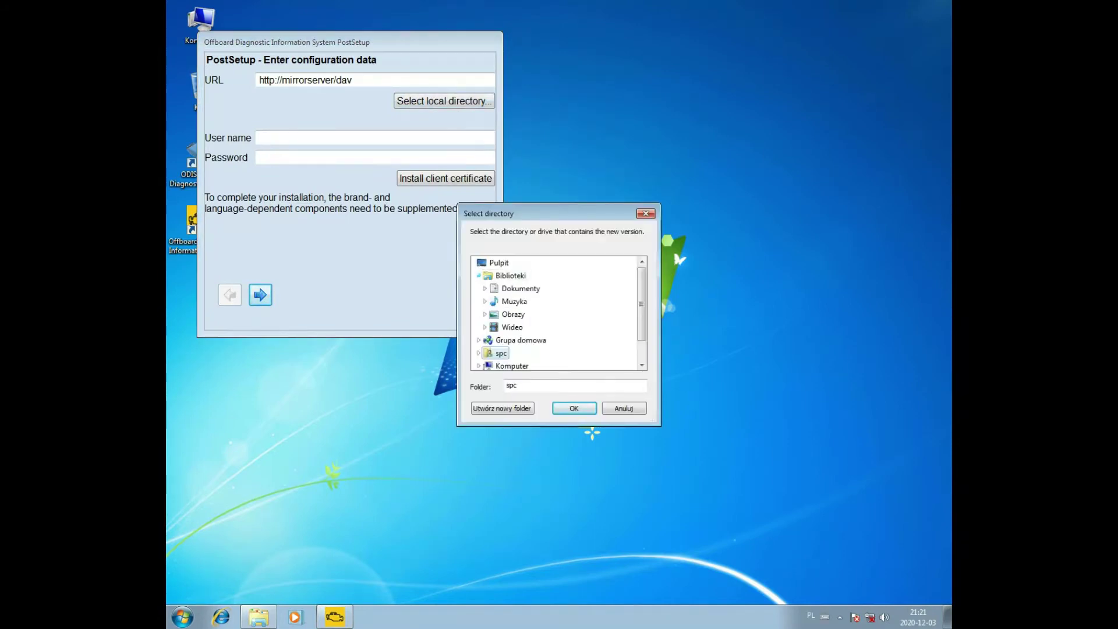
{"action": "scroll", "coordinate": [515, 327], "scroll_direction": "down", "scroll_amount": 1}
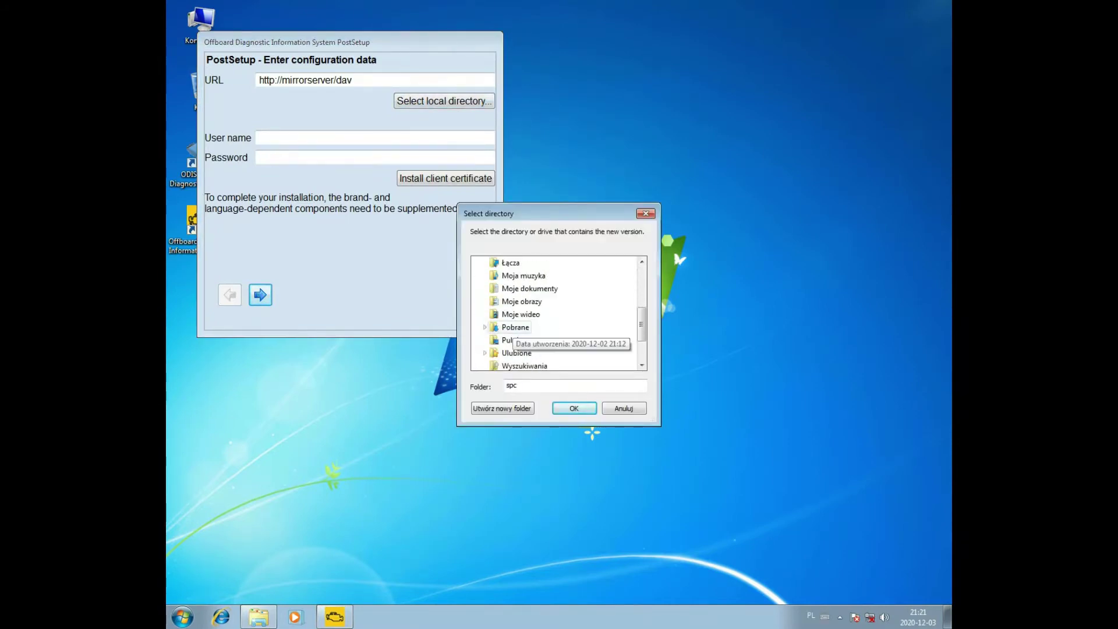
{"action": "left_click", "coordinate": [515, 327]}
{"action": "left_click_drag", "start_coordinate": [660, 425], "coordinate": [843, 535]}
{"action": "left_click_drag", "start_coordinate": [649, 214], "coordinate": [503, 87]}
{"action": "left_click_drag", "start_coordinate": [695, 408], "coordinate": [805, 511]}
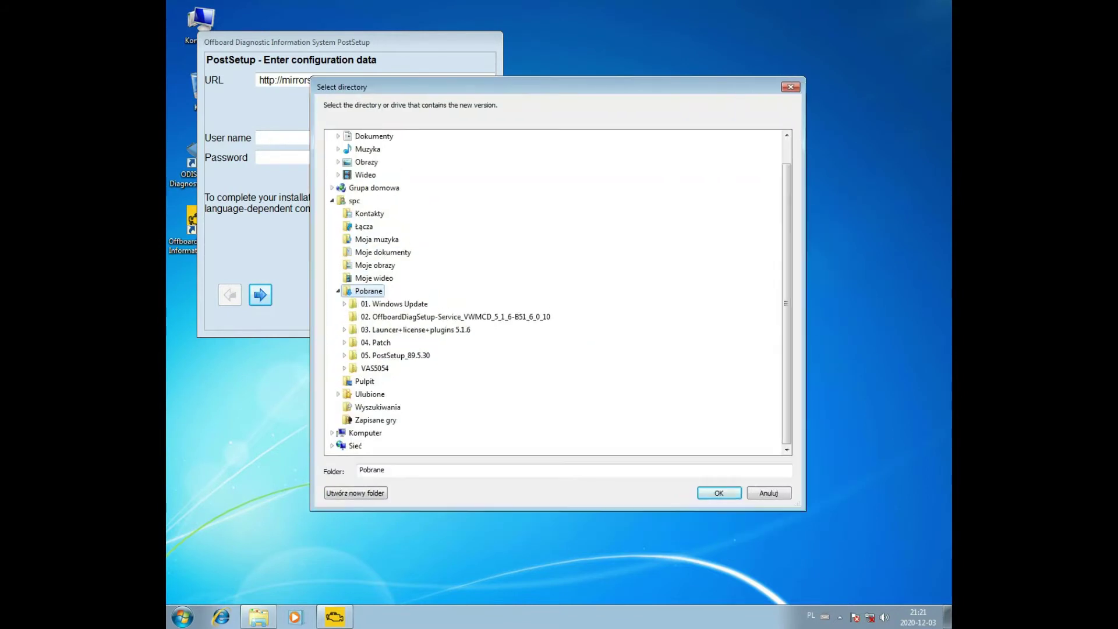
{"action": "left_click", "coordinate": [384, 381]}
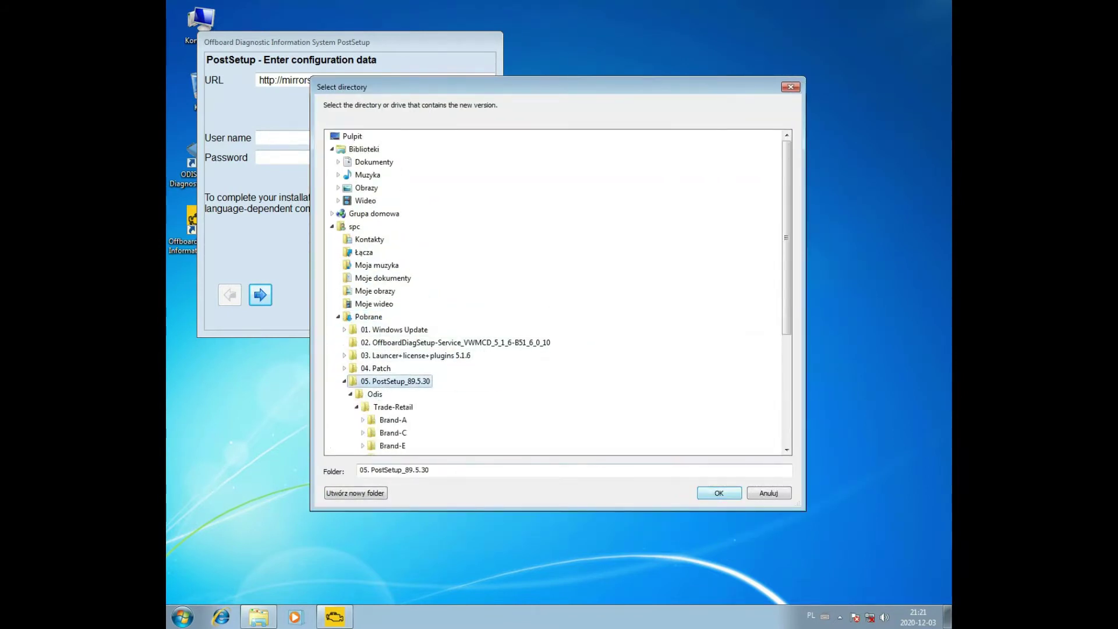
{"action": "left_click", "coordinate": [720, 493]}
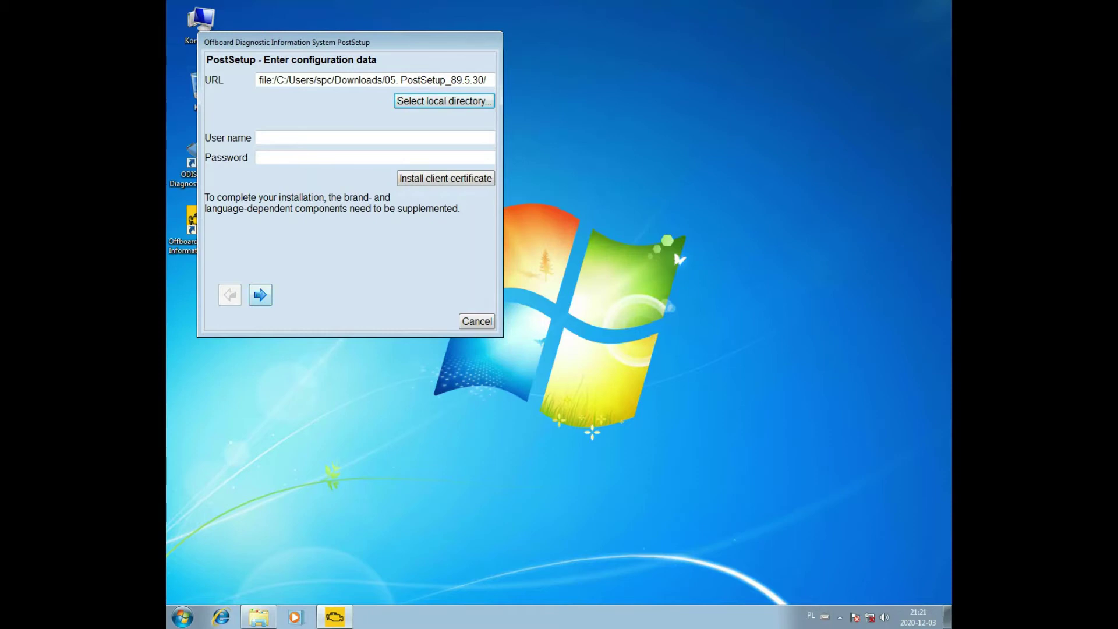
Continue PostSetup from the configuration data to the update check results.
{"action": "left_click", "coordinate": [261, 295]}
{"action": "mouse_move", "coordinate": [488, 151]}
{"action": "left_mouse_down"}
{"action": "mouse_move", "coordinate": [488, 228]}
{"action": "mouse_move", "coordinate": [488, 150]}
{"action": "left_mouse_up"}
{"action": "left_click", "coordinate": [260, 295]}
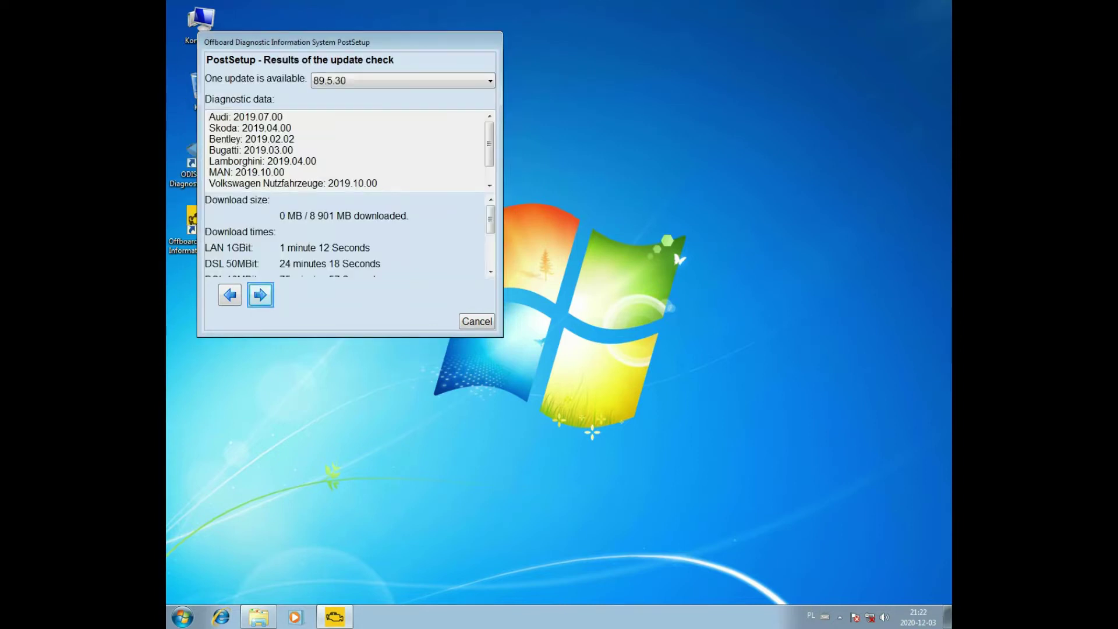
Review the diagnostic data listed for update 89.5.30 and continue PostSetup past the update check.
{"action": "left_click_drag", "start_coordinate": [489, 144], "coordinate": [489, 158]}
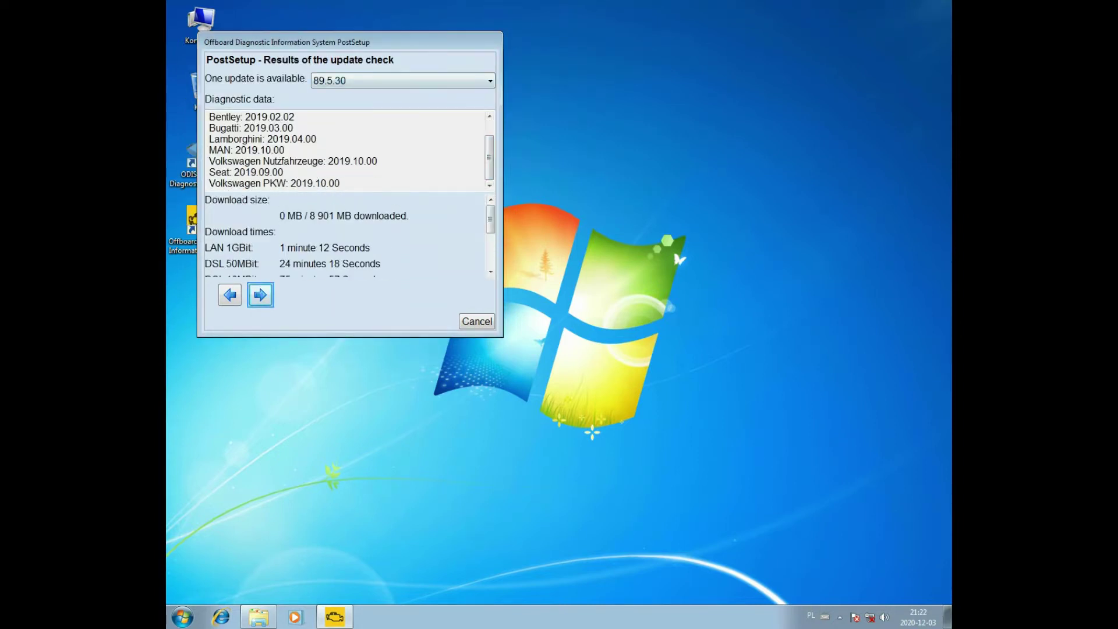
{"action": "left_click", "coordinate": [260, 295]}
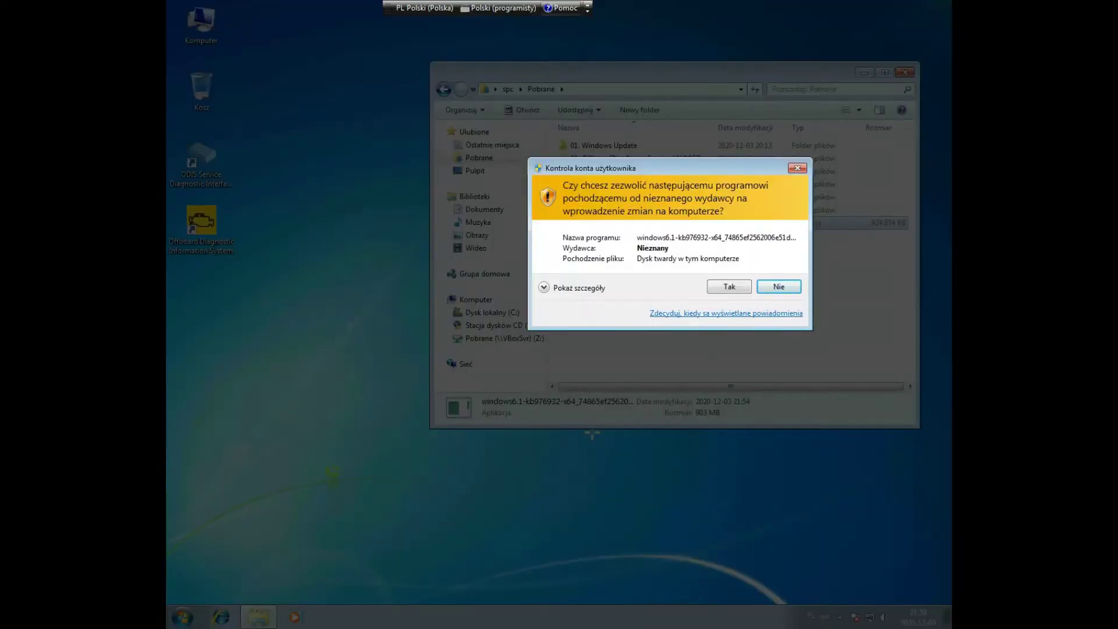
Allow the windows6.1-kb976932-x64 installer to make changes and install Service Pack 1 for Windows 7.
{"action": "left_click", "coordinate": [729, 287]}
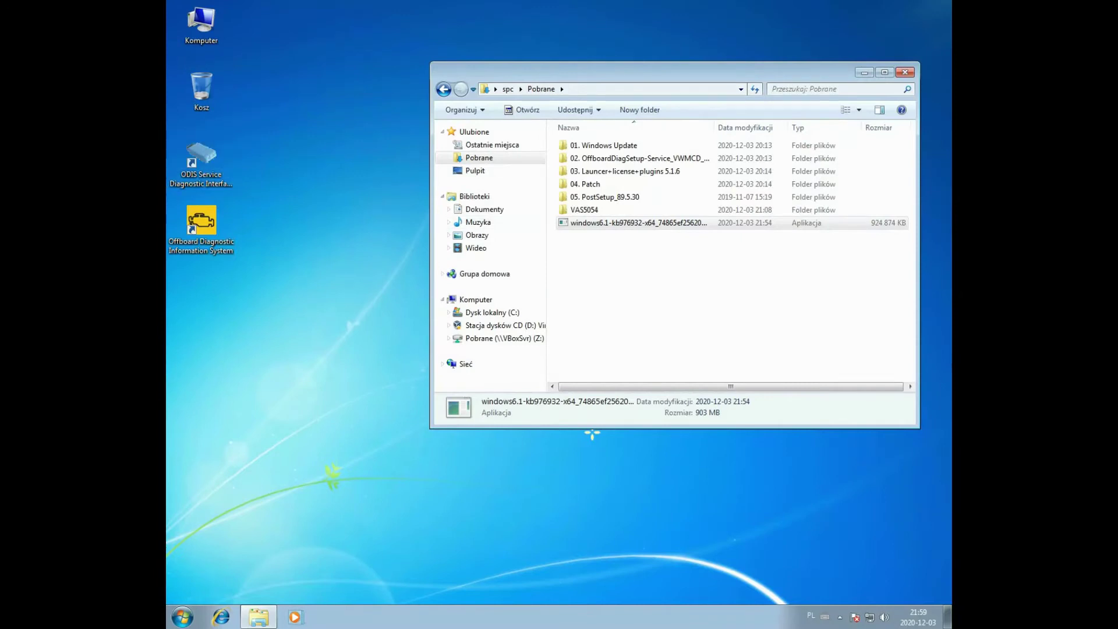
{"action": "key", "text": "Return"}
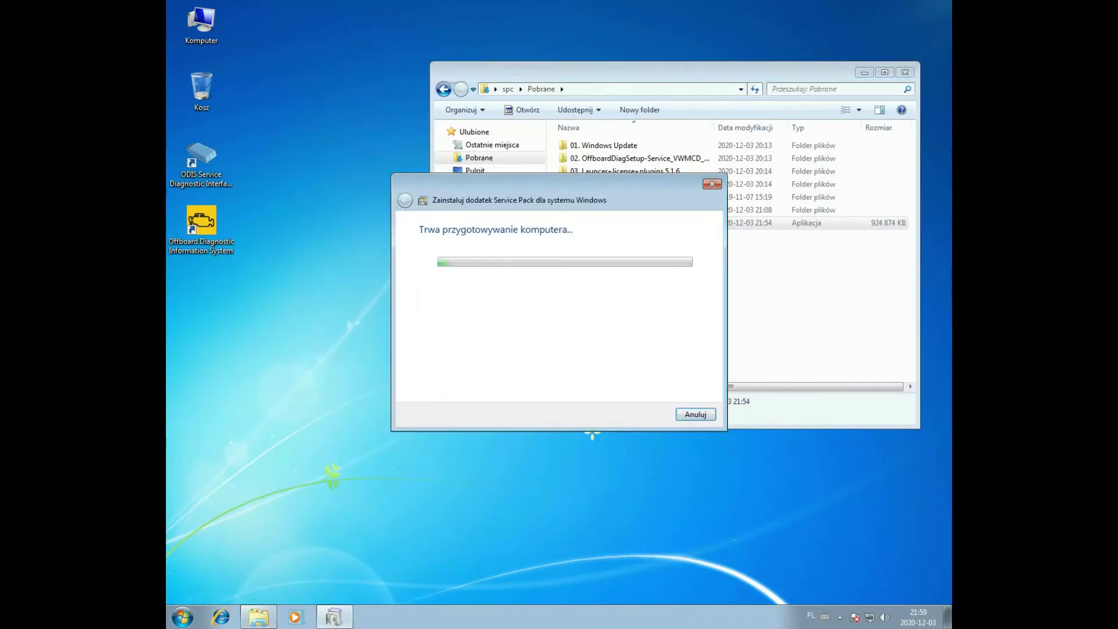
{"action": "key", "text": "Return"}
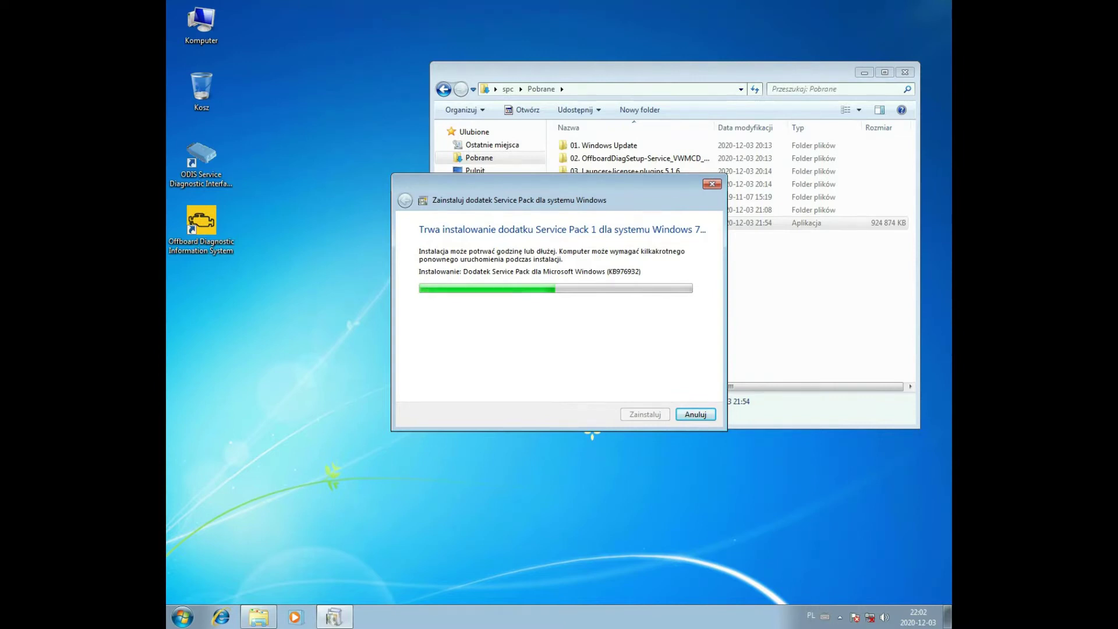
{"action": "left_click_drag", "start_coordinate": [554, 185], "coordinate": [516, 189]}
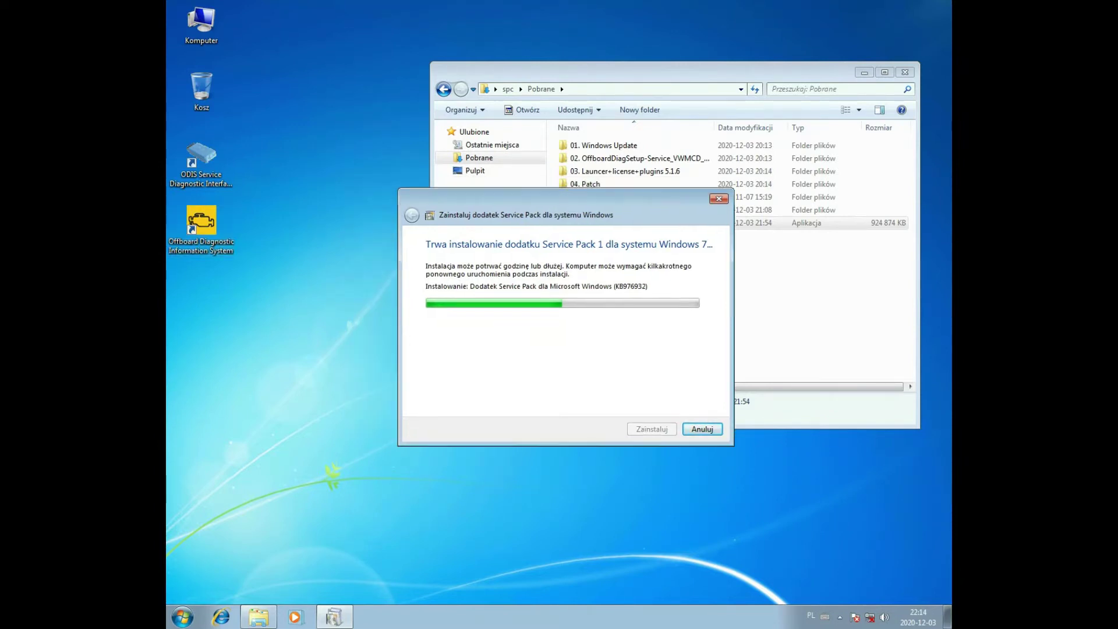
{"action": "left_click", "coordinate": [864, 73]}
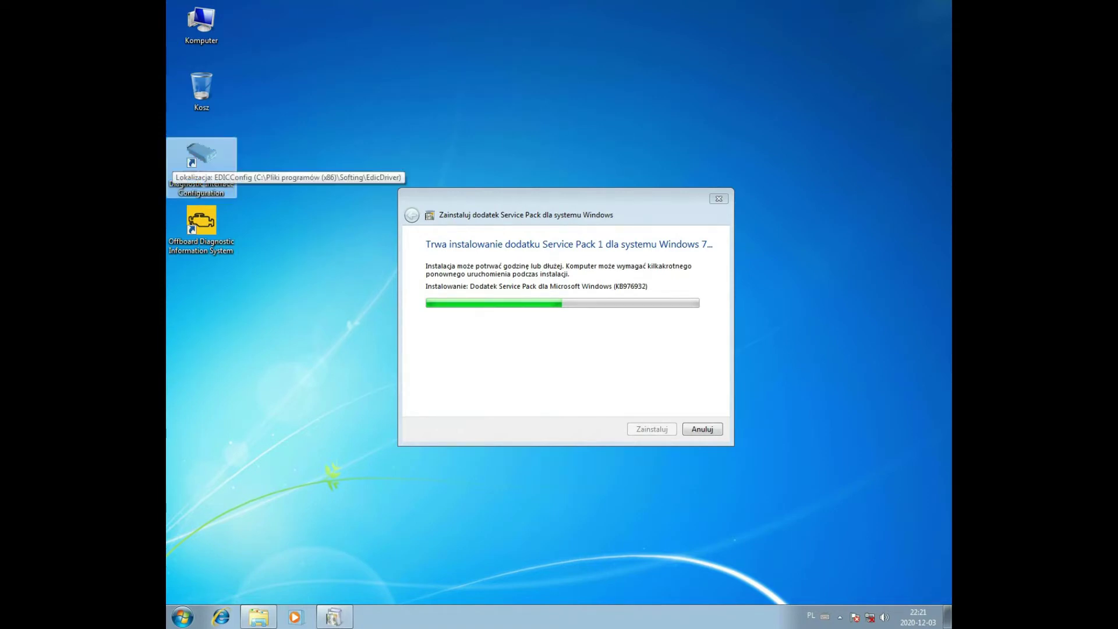
{"action": "left_click", "coordinate": [566, 350]}
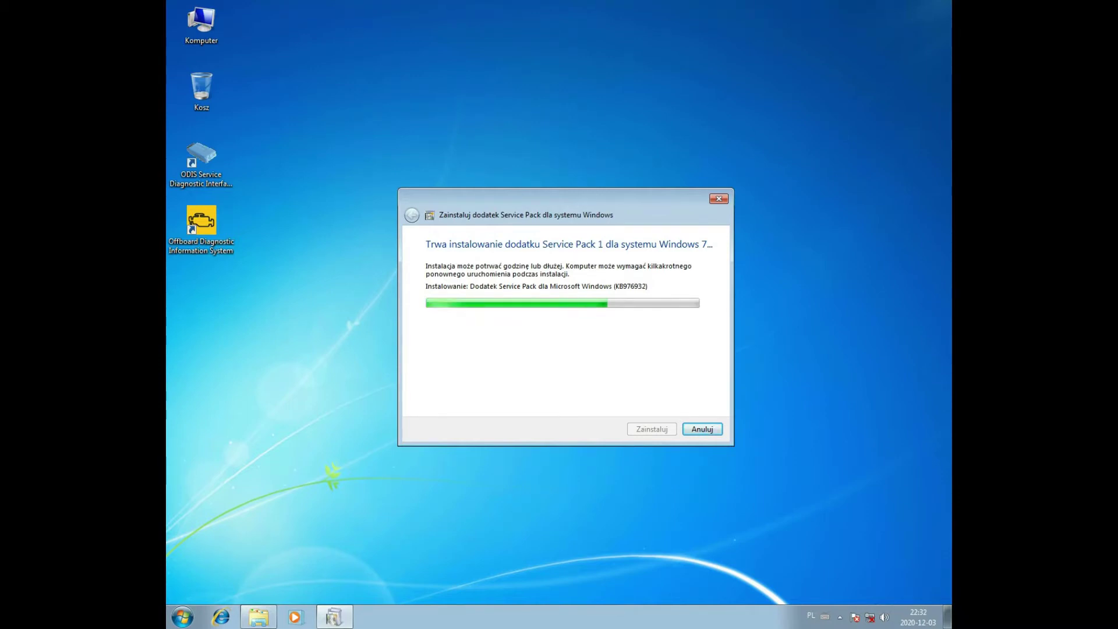
{"action": "left_click_drag", "start_coordinate": [559, 200], "coordinate": [576, 199]}
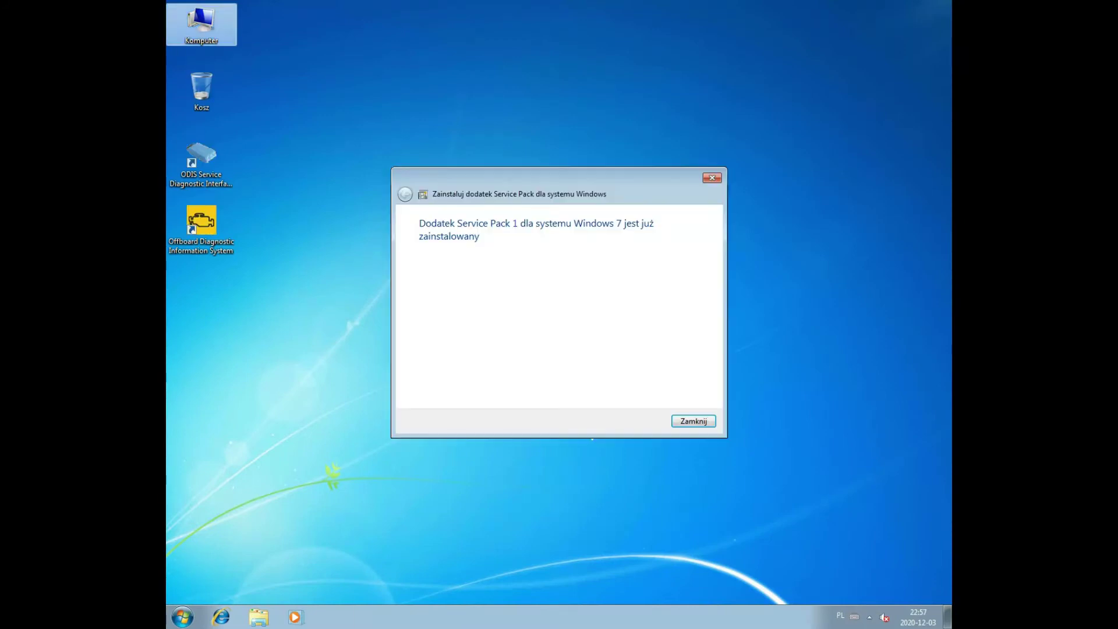
Close the Service Pack installer and check the Windows edition and service pack level in the computer's system properties.
{"action": "left_click", "coordinate": [693, 421]}
{"action": "right_click", "coordinate": [207, 20]}
{"action": "left_click", "coordinate": [259, 138]}
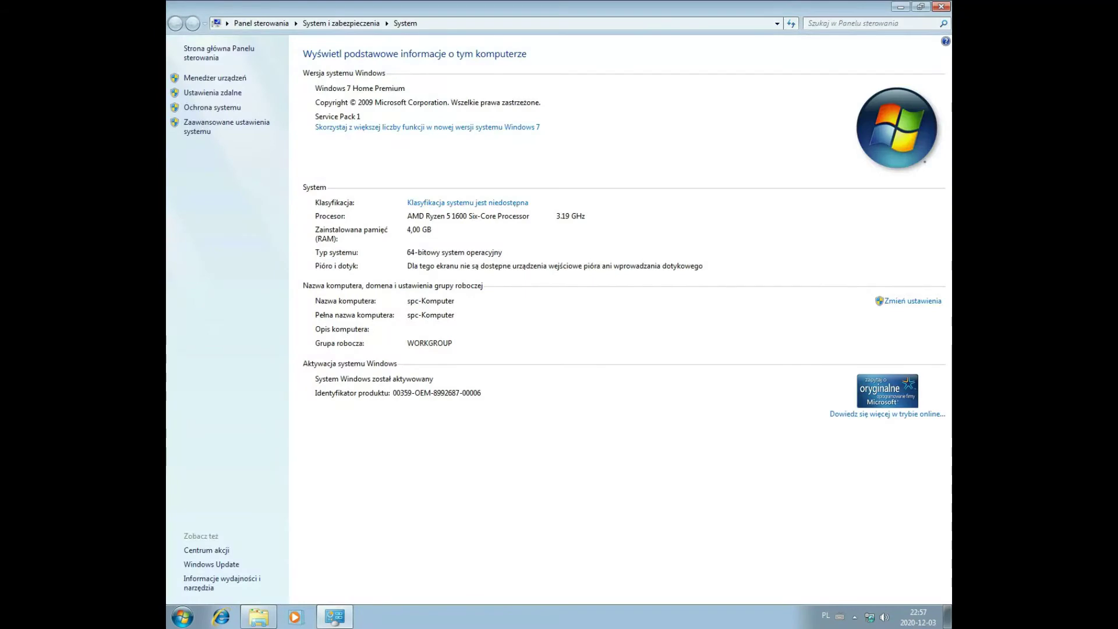
{"action": "left_click", "coordinate": [941, 7]}
Install the Windows6.1-KB2992611-x64 update from the 01. Windows Update folder in Pobrane and restart the computer.
{"action": "left_click", "coordinate": [480, 158]}
{"action": "double_click", "coordinate": [606, 146]}
{"action": "double_click", "coordinate": [606, 145]}
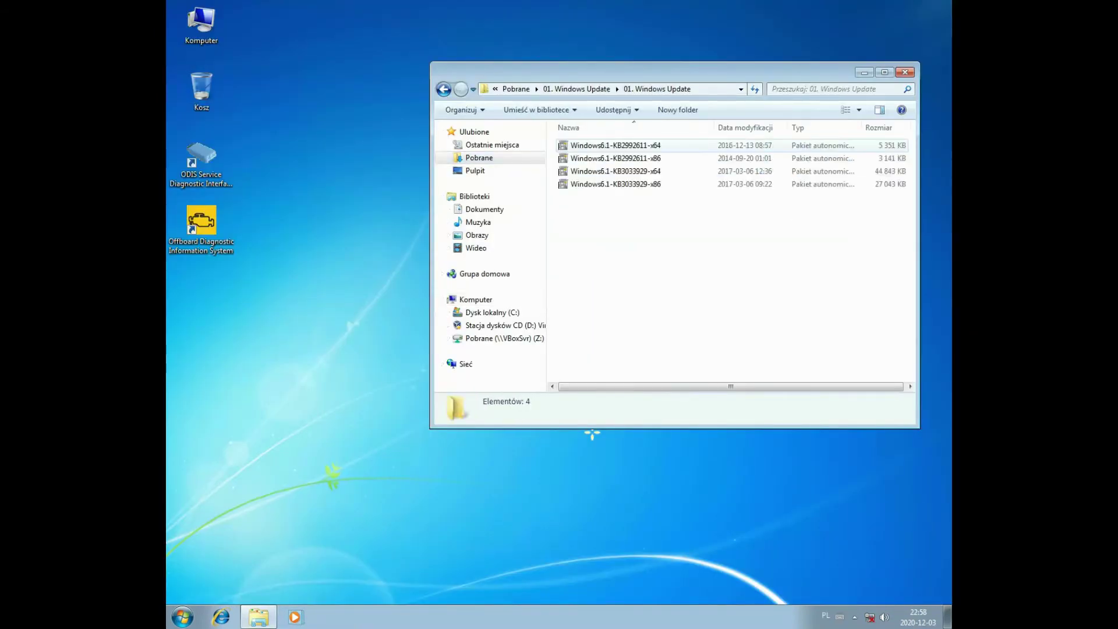
{"action": "right_click", "coordinate": [584, 145]}
{"action": "left_click", "coordinate": [606, 150]}
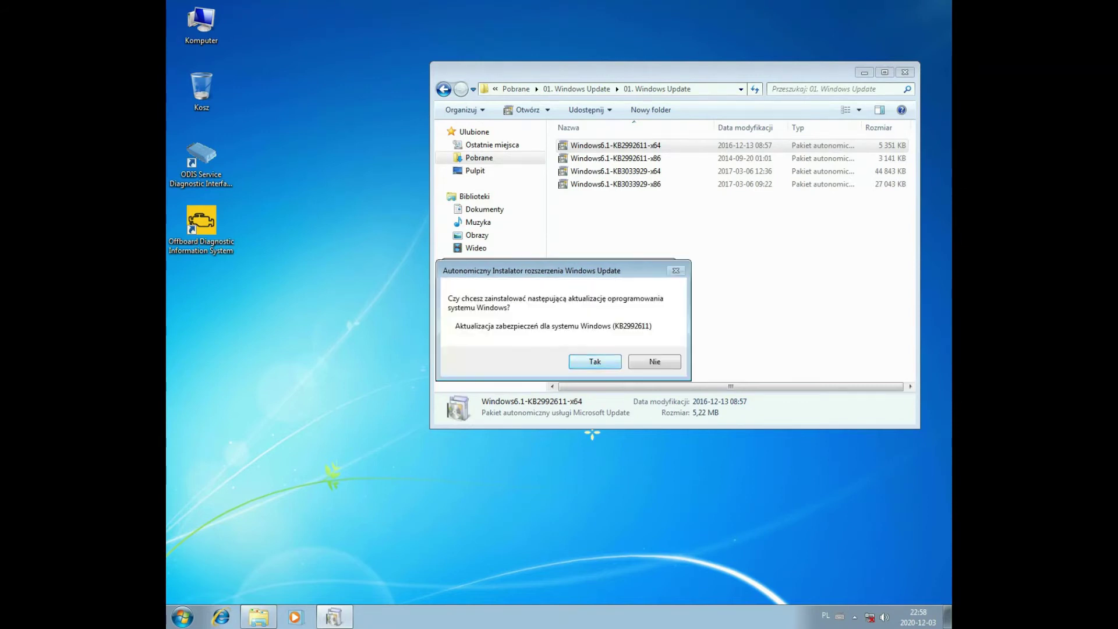
{"action": "key", "text": "Return"}
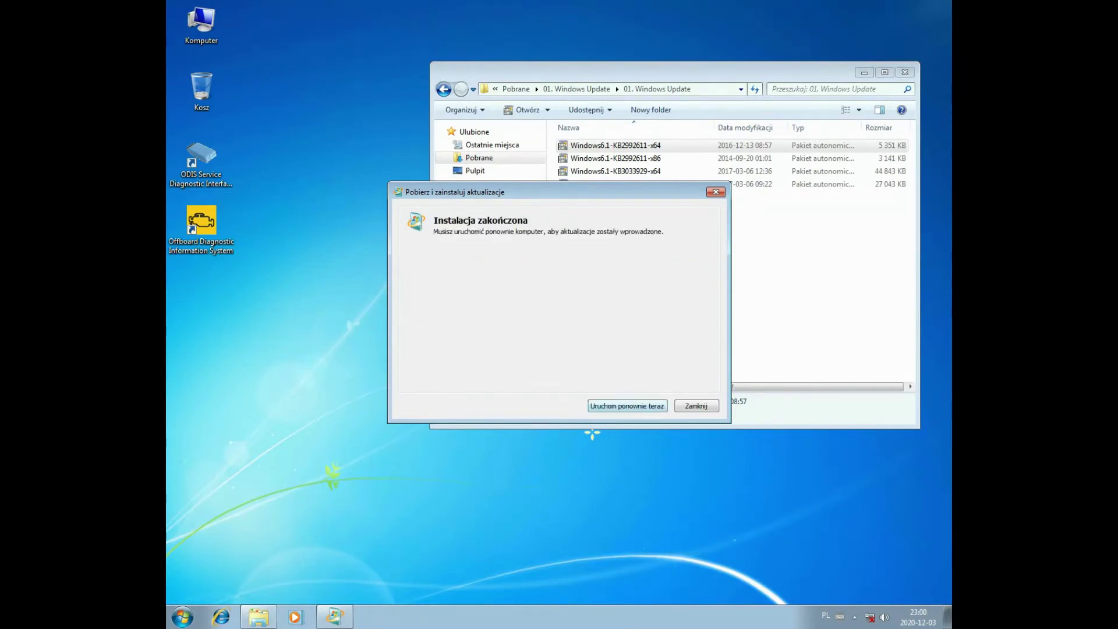
{"action": "key", "text": "Return"}
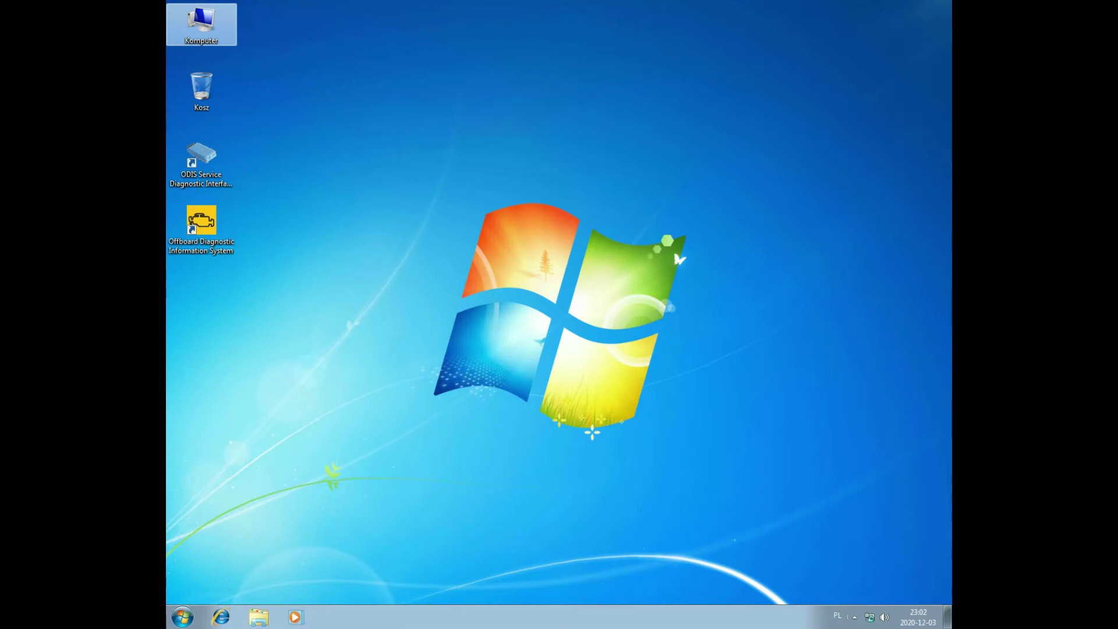
Install the Windows6.1-KB3033929-x64 update from the 01. Windows Update folder in Pobrane and restart the computer.
{"action": "double_click", "coordinate": [201, 25]}
{"action": "left_click", "coordinate": [479, 158]}
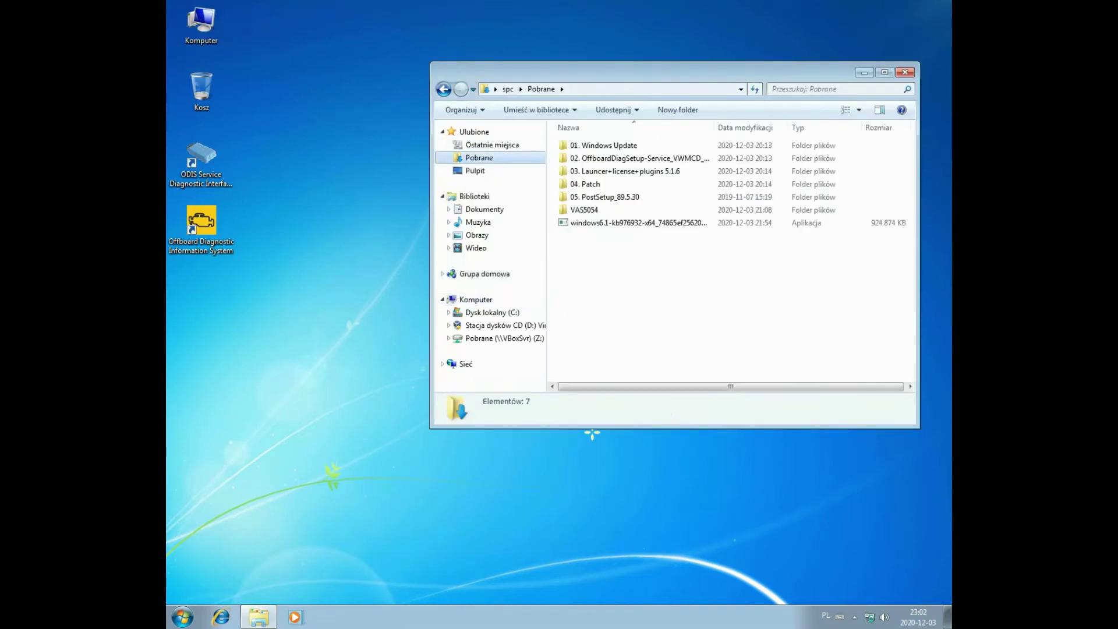
{"action": "double_click", "coordinate": [603, 146]}
{"action": "double_click", "coordinate": [603, 146]}
{"action": "left_click", "coordinate": [616, 171]}
{"action": "right_click", "coordinate": [613, 171]}
{"action": "left_click", "coordinate": [626, 176]}
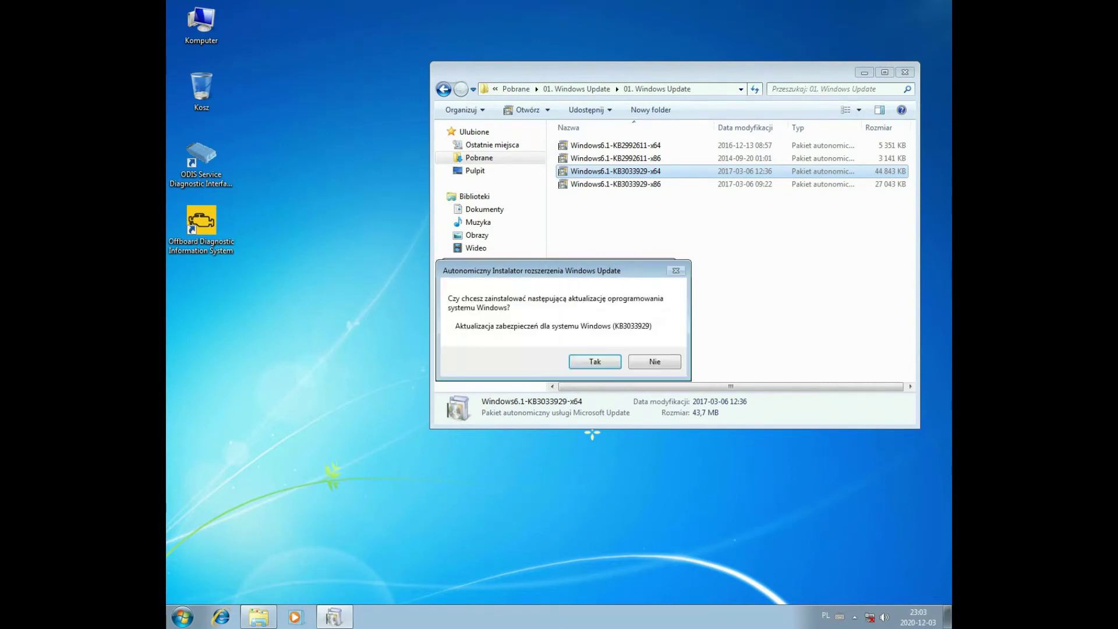
{"action": "key", "text": "Return"}
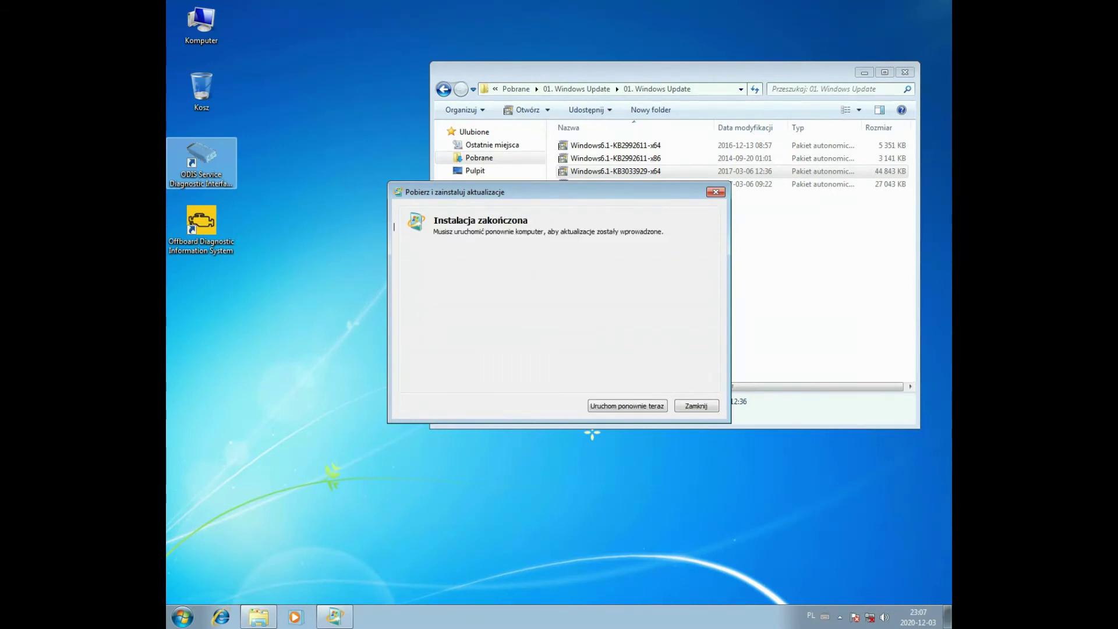
{"action": "left_click", "coordinate": [627, 406]}
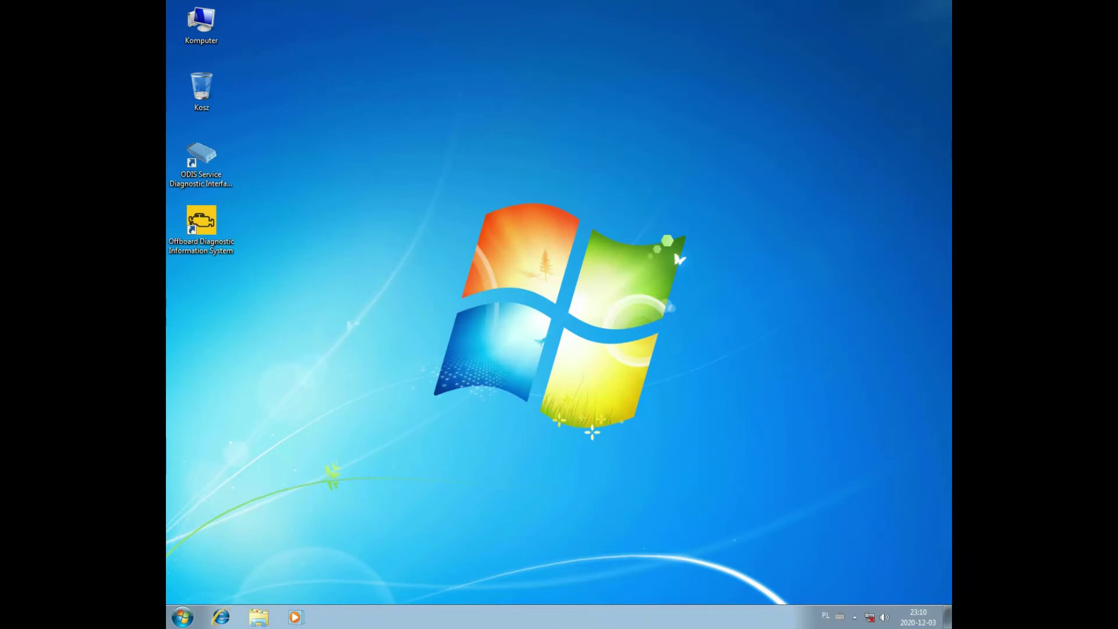
Start Offboard Diagnostic Information System from its desktop shortcut and set the PostSetup source to the 05. PostSetup_89.5.30 directory.
{"action": "double_click", "coordinate": [201, 224]}
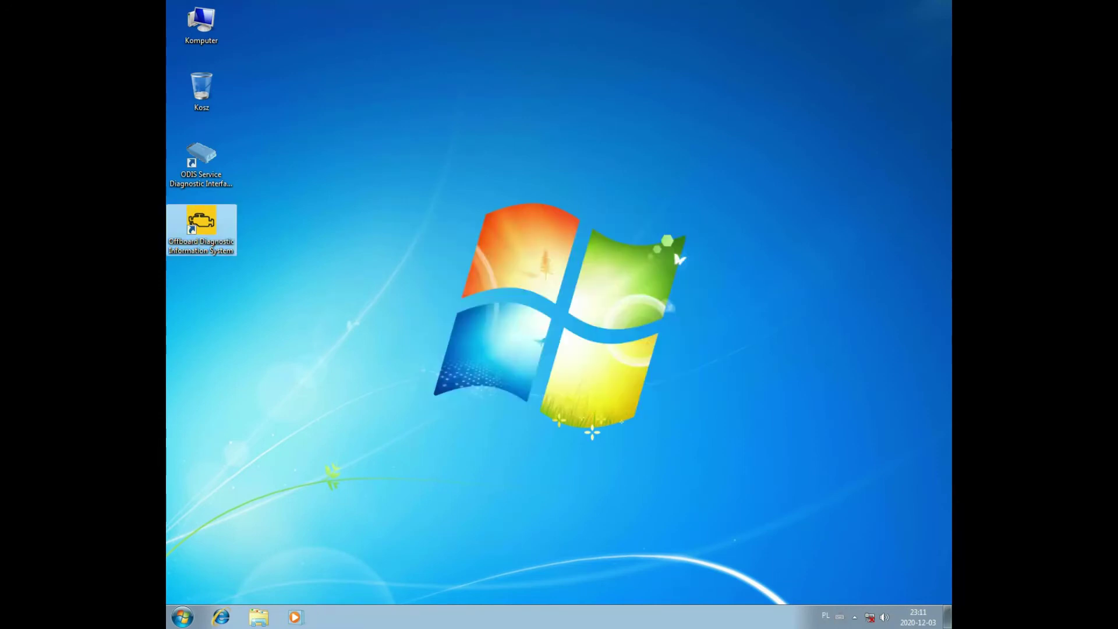
{"action": "left_click", "coordinate": [506, 163]}
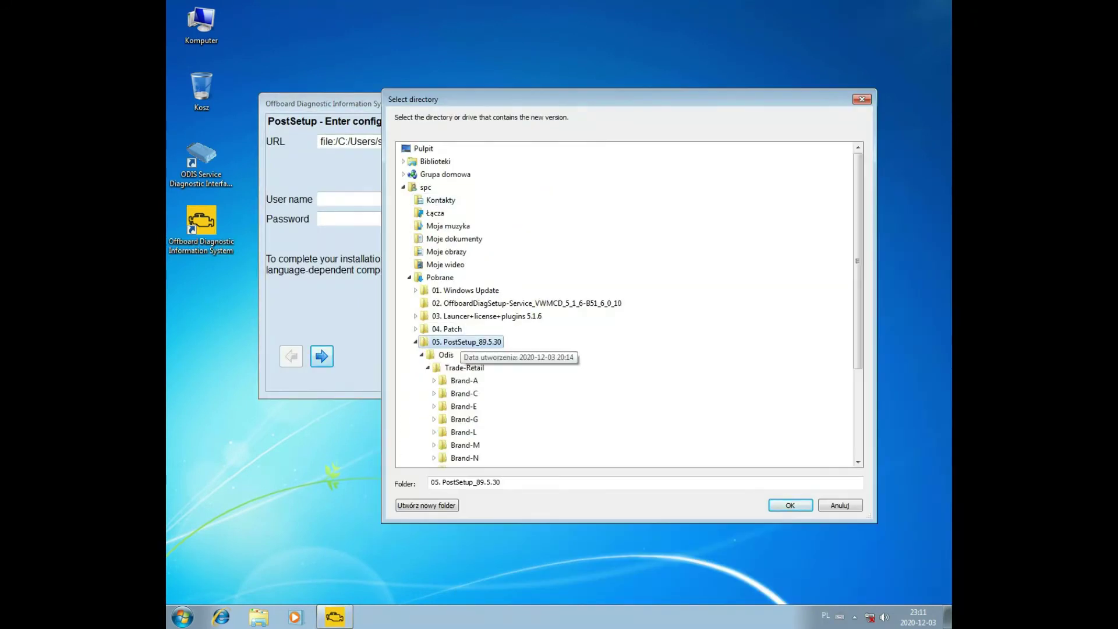
{"action": "left_click", "coordinate": [791, 506]}
{"action": "left_click", "coordinate": [322, 356]}
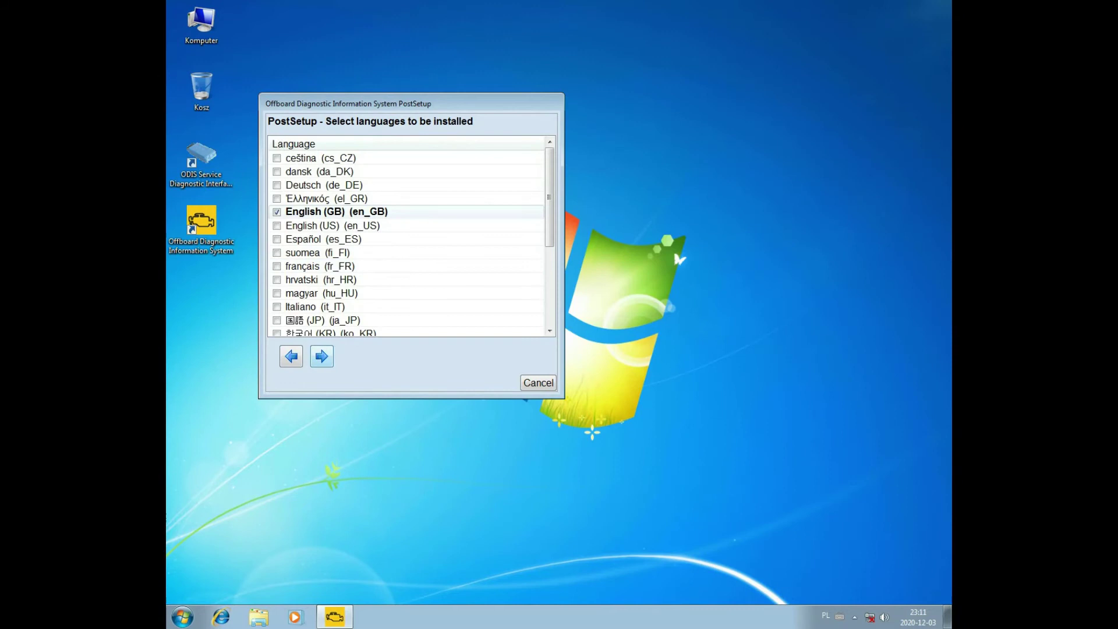
Try to continue PostSetup with polski (PL) added to the languages, and close the PostSetup session.
{"action": "scroll", "coordinate": [407, 238], "scroll_direction": "down", "scroll_amount": 4}
{"action": "left_click", "coordinate": [277, 225]}
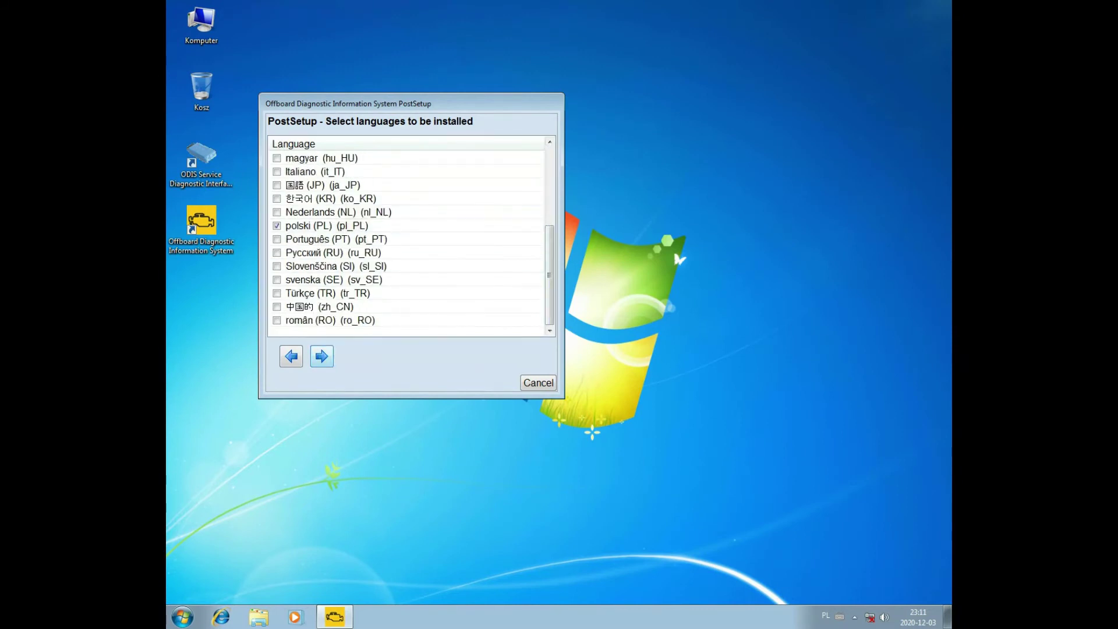
{"action": "left_click", "coordinate": [322, 357]}
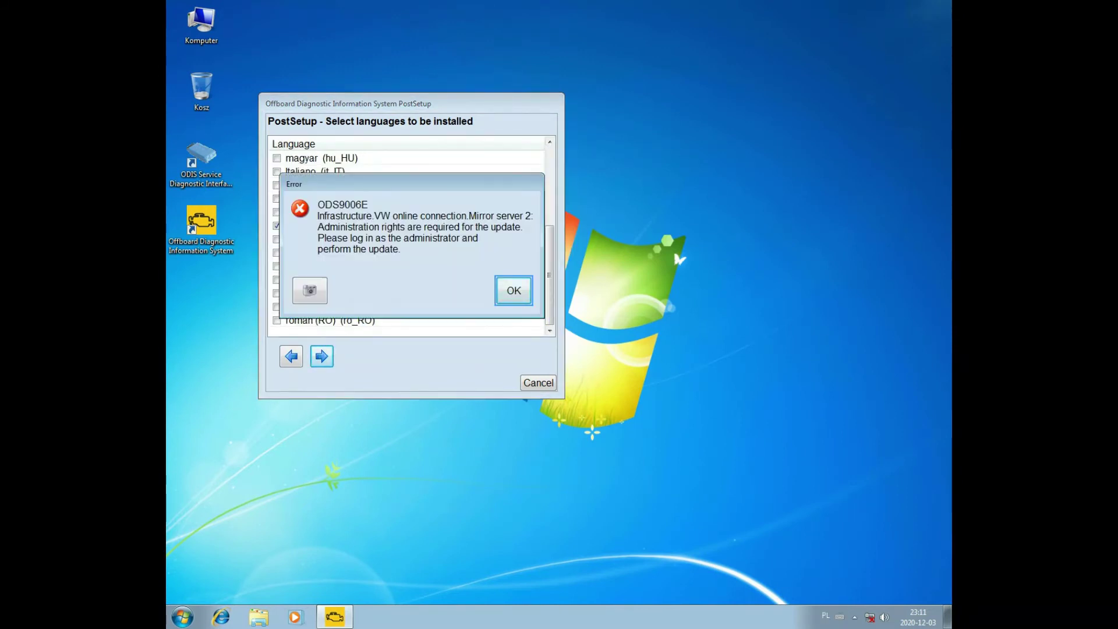
{"action": "left_click", "coordinate": [513, 290]}
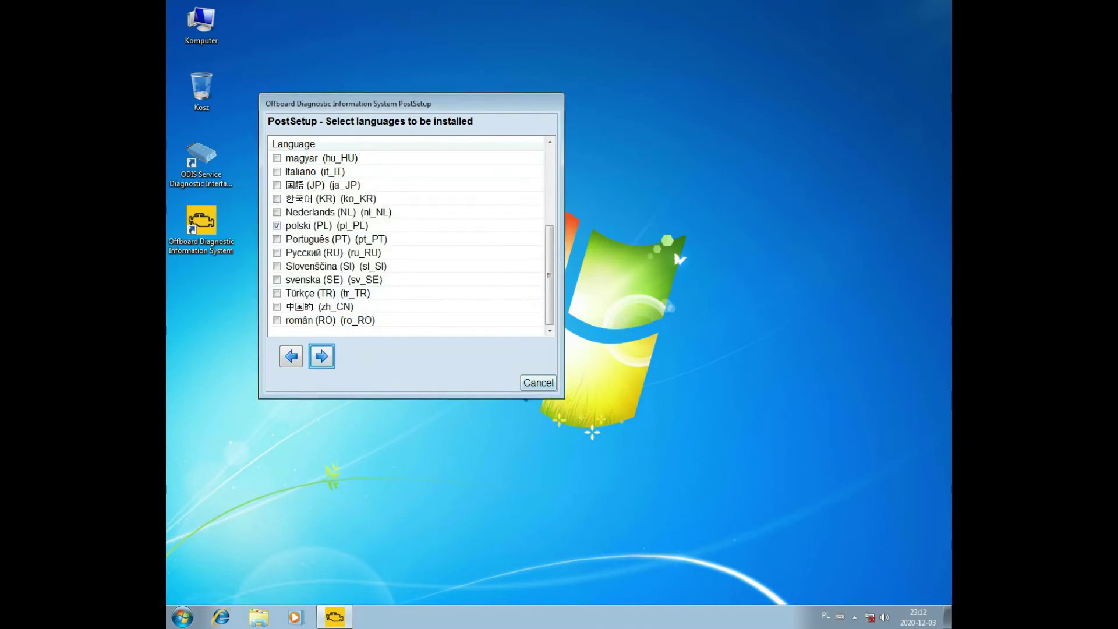
{"action": "left_click", "coordinate": [514, 290]}
Start Offboard Diagnostic Information System as administrator and set the PostSetup source to the local directory 05. PostSetup_89.5.30.
{"action": "right_click", "coordinate": [198, 225]}
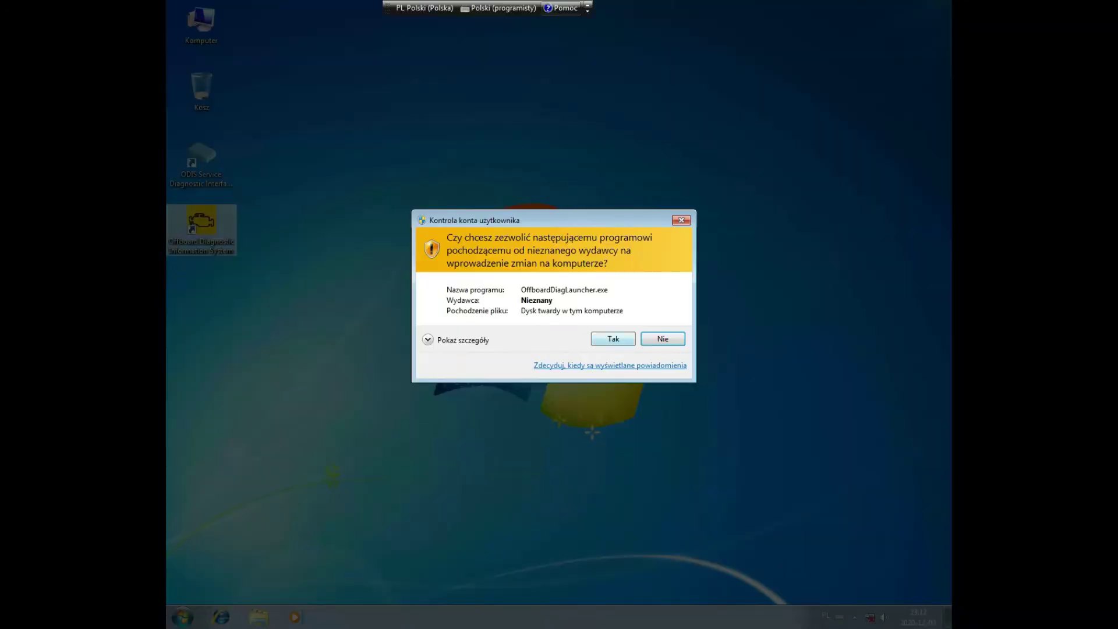
{"action": "key", "text": "Return"}
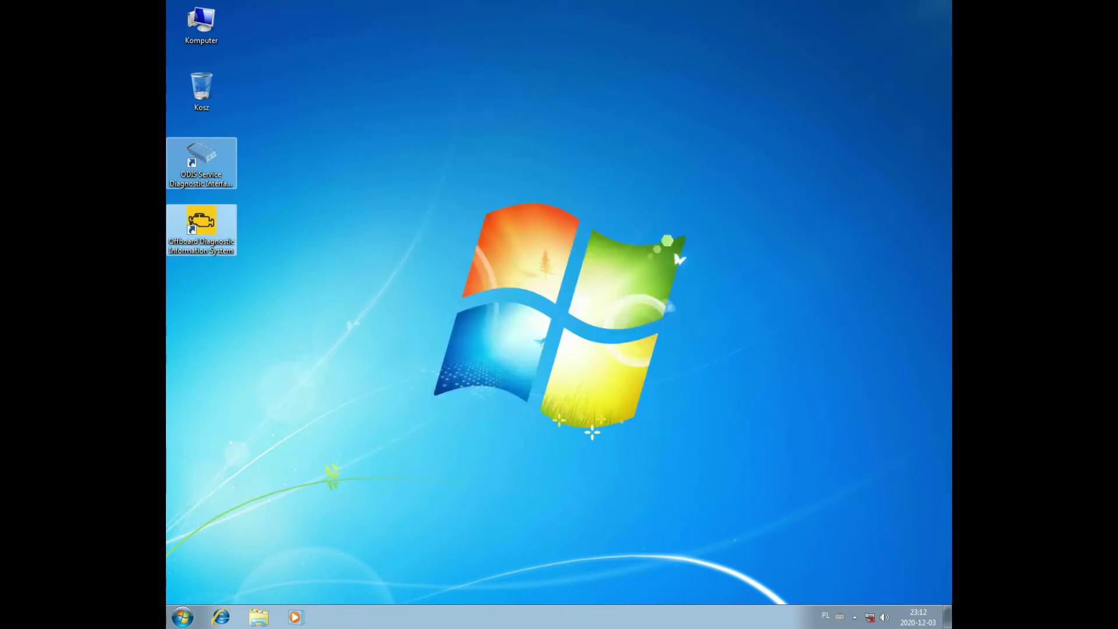
{"action": "left_click", "coordinate": [552, 209]}
{"action": "left_click_drag", "start_coordinate": [553, 216], "coordinate": [456, 119]}
{"action": "left_click", "coordinate": [444, 362]}
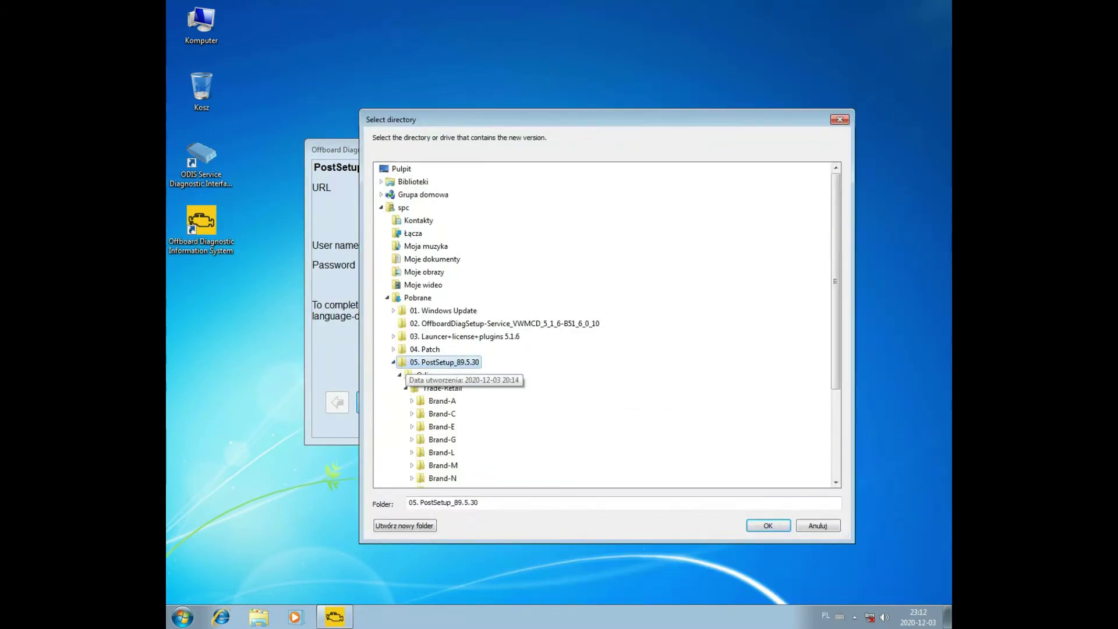
{"action": "key", "text": "Return"}
{"action": "left_click", "coordinate": [367, 402]}
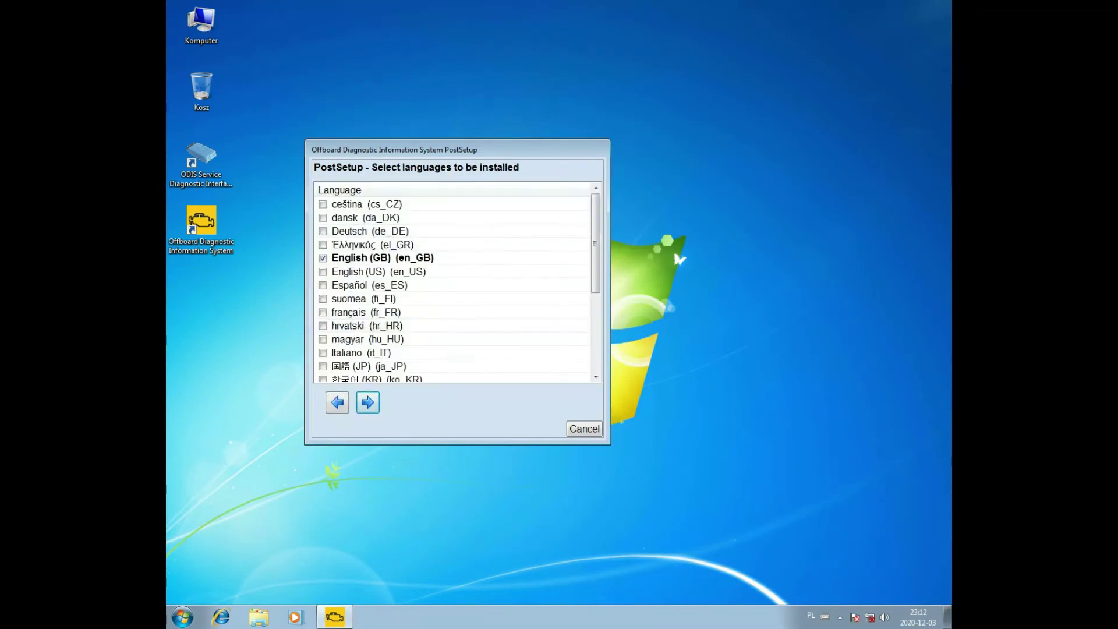
Add polski (PL) to the languages to be installed and continue PostSetup past the update check for 89.5.30.
{"action": "left_click_drag", "start_coordinate": [595, 243], "coordinate": [595, 297]}
{"action": "left_click", "coordinate": [323, 313]}
{"action": "left_click", "coordinate": [368, 401]}
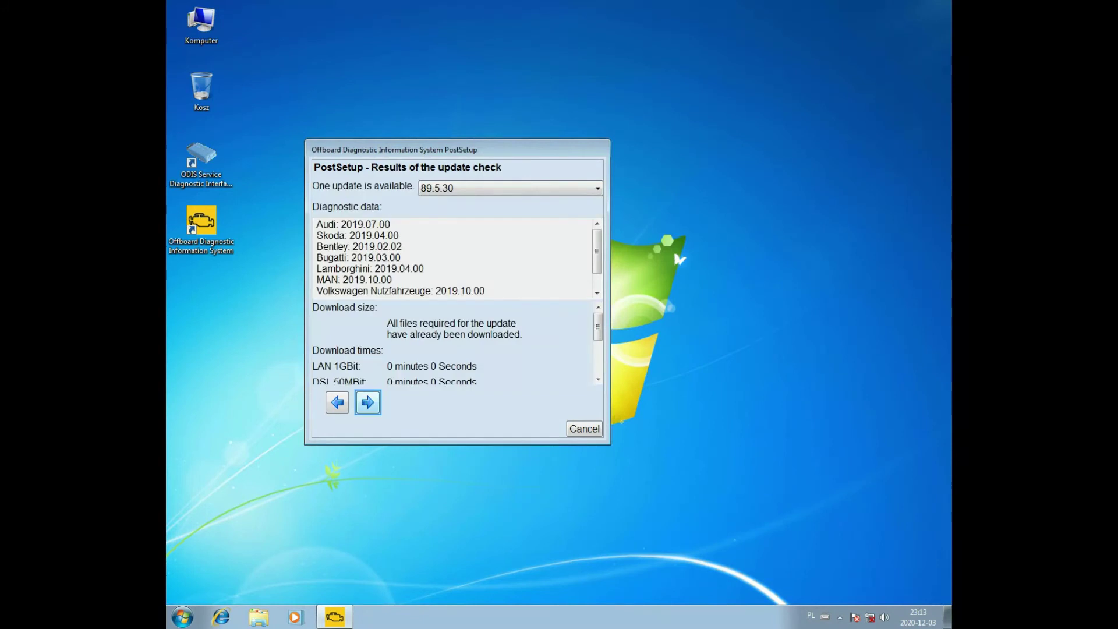
{"action": "left_click_drag", "start_coordinate": [598, 327], "coordinate": [598, 361]}
{"action": "left_click", "coordinate": [368, 402]}
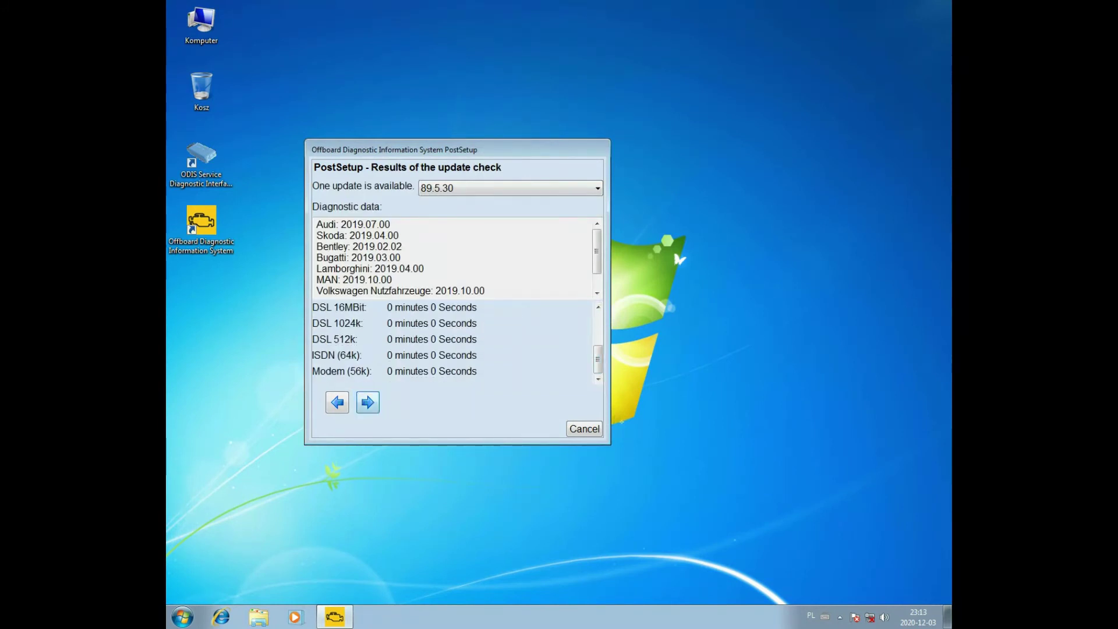